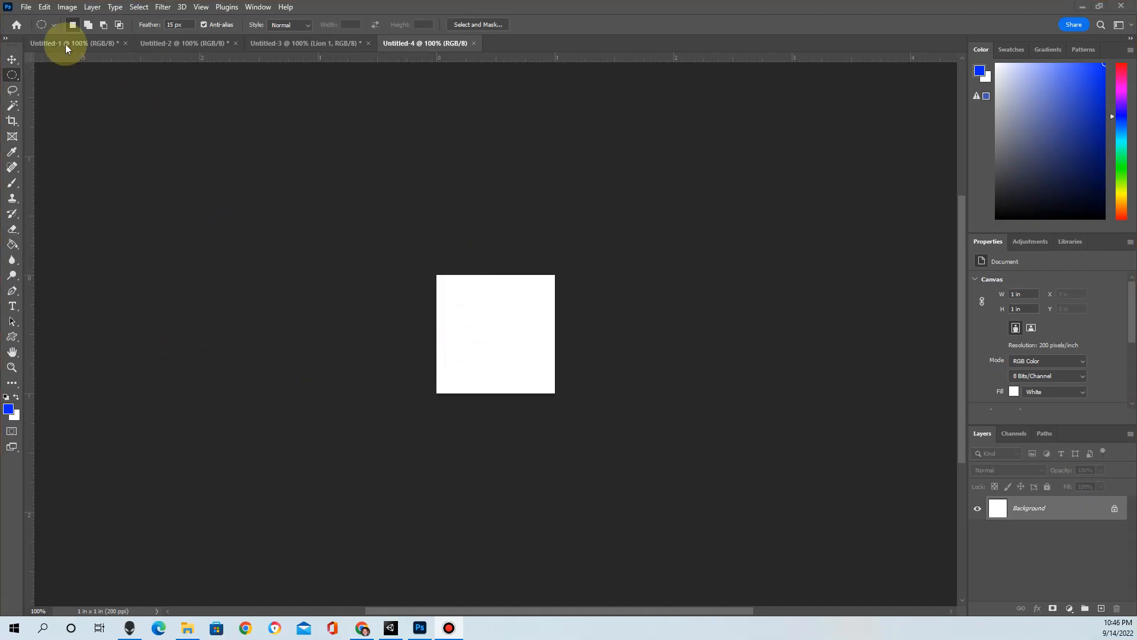
Step: Create a new 200 × 200 pixel document at 200 pixels/inch in RGB Color with a white background
{"action": "left_click", "coordinate": [26, 8]}
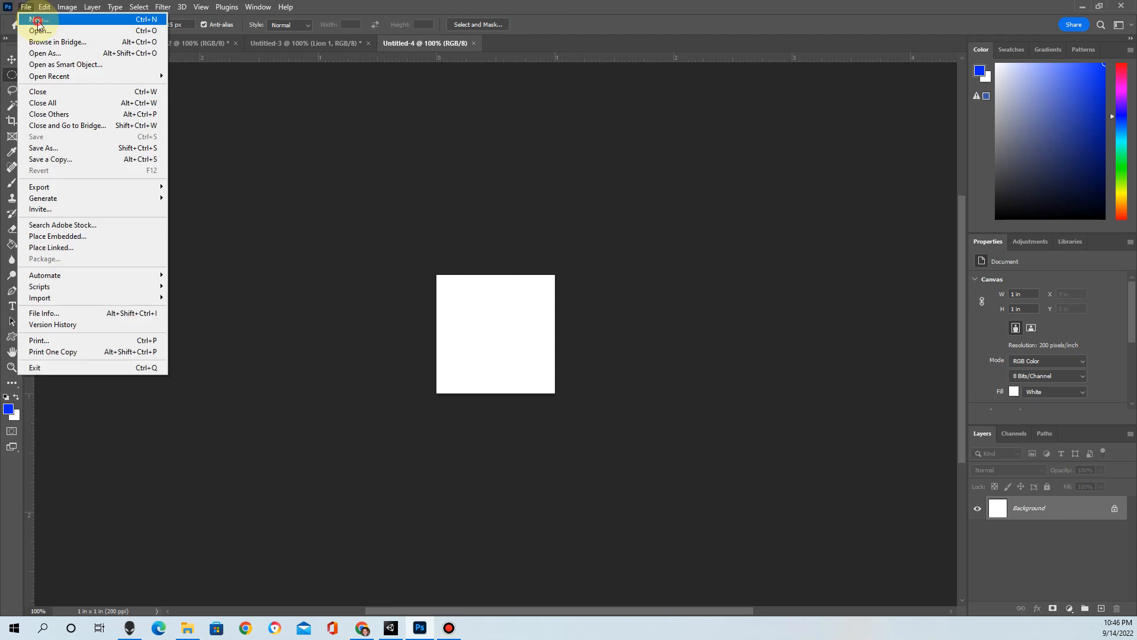
{"action": "left_click", "coordinate": [38, 23]}
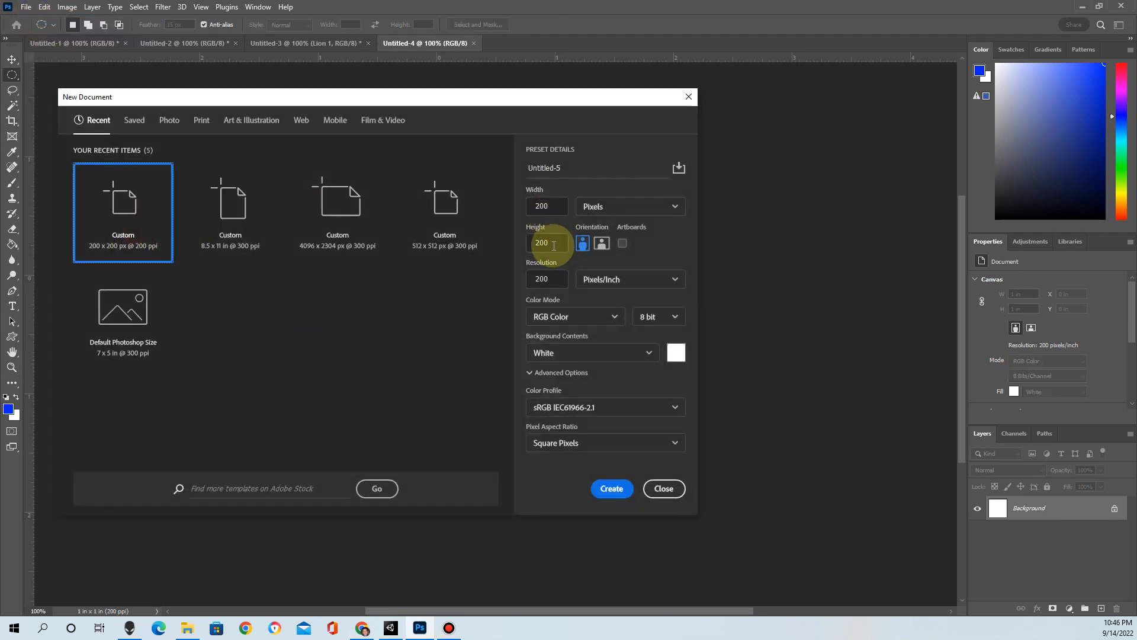
{"action": "left_click", "coordinate": [547, 279]}
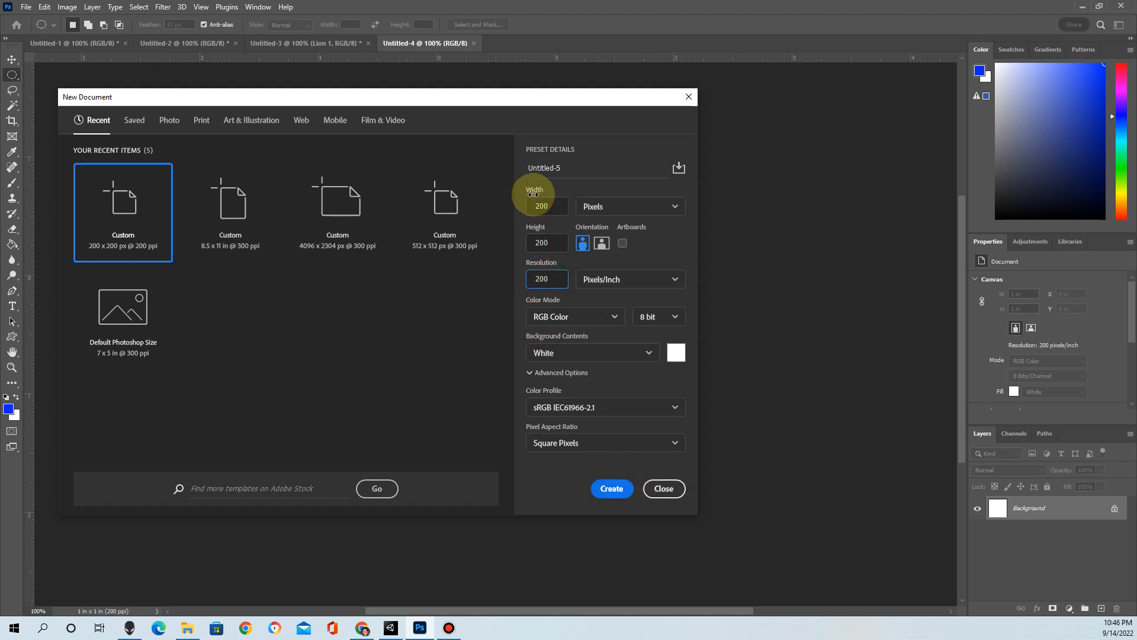
{"action": "double_click", "coordinate": [545, 243]}
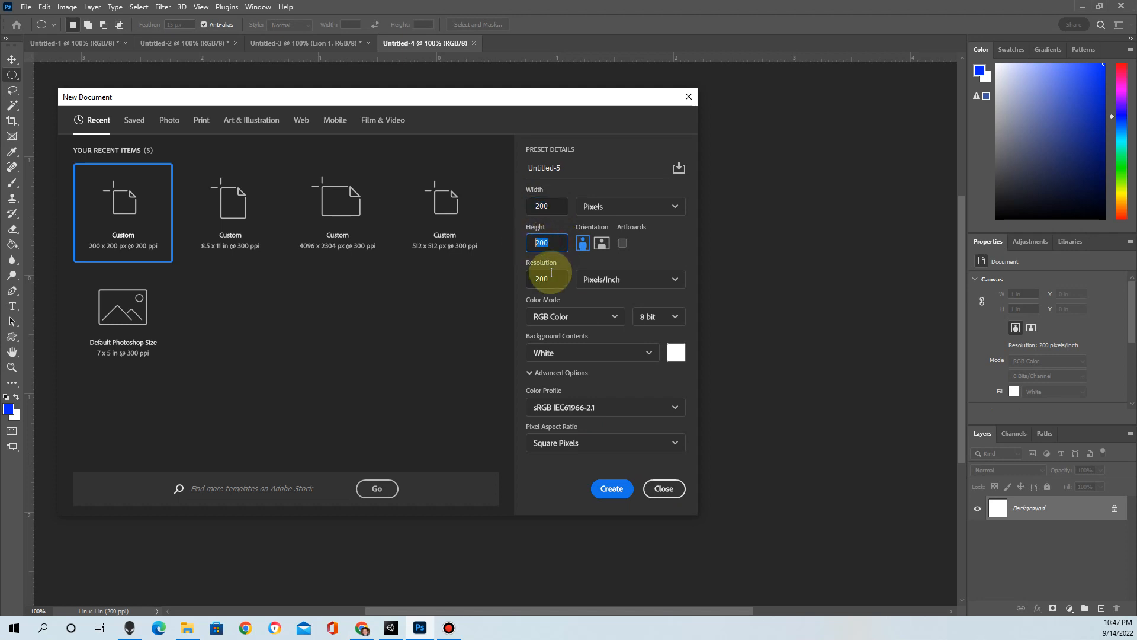
{"action": "double_click", "coordinate": [540, 279]}
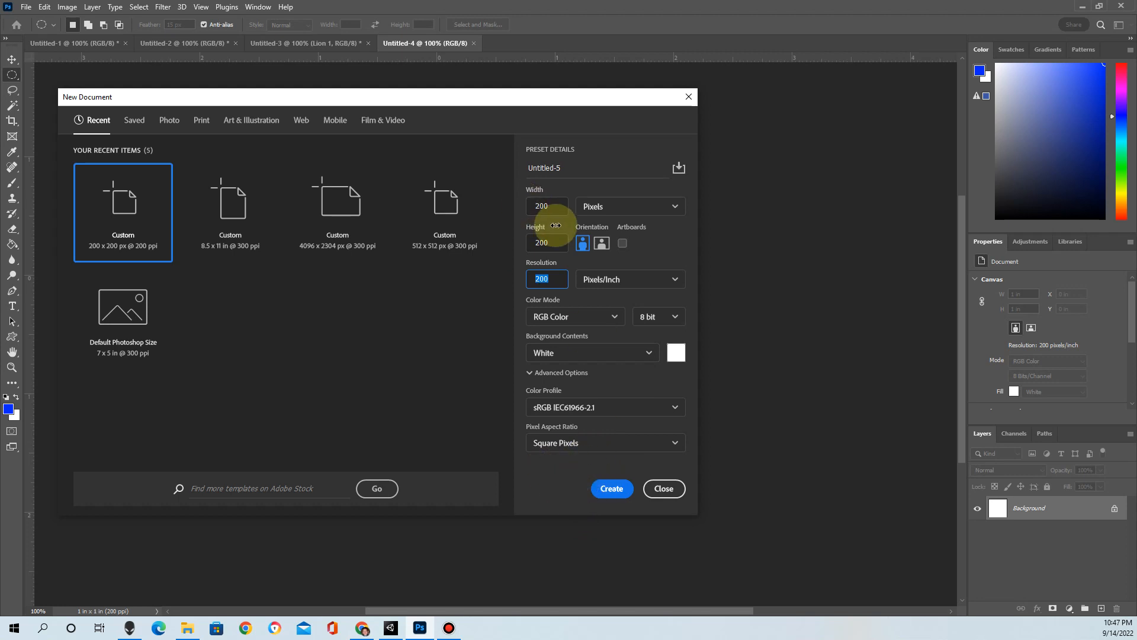
{"action": "left_click", "coordinate": [556, 280]}
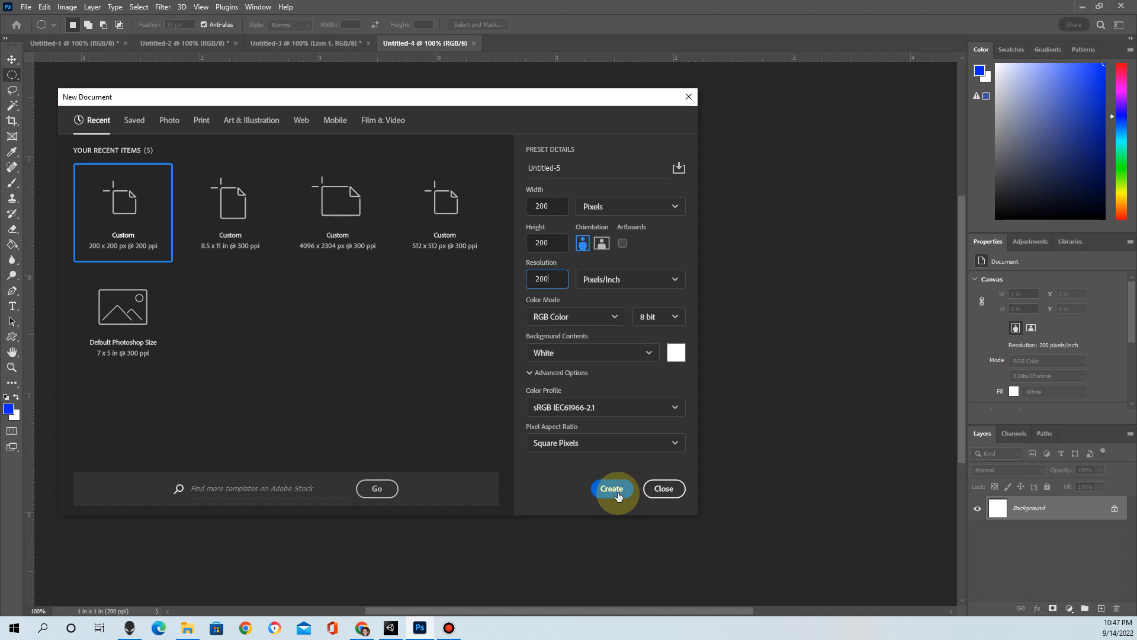
{"action": "left_click", "coordinate": [612, 489]}
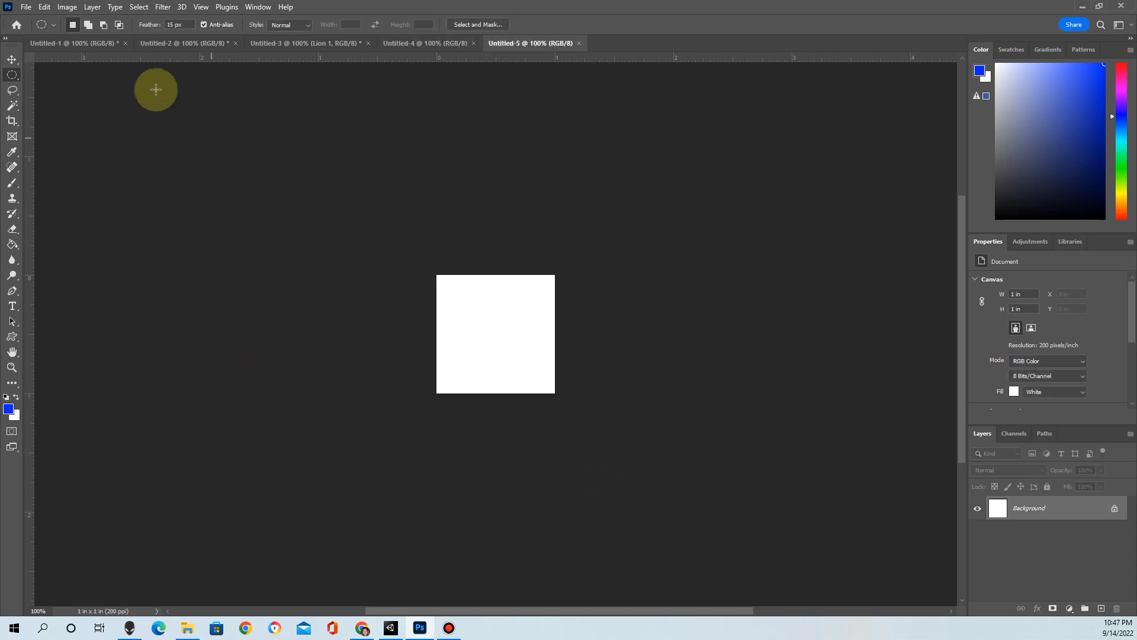
Step: Draw a lion custom shape about 178 × 155 px on the canvas and give it a blue fill without a stroke
{"action": "left_click", "coordinate": [12, 336]}
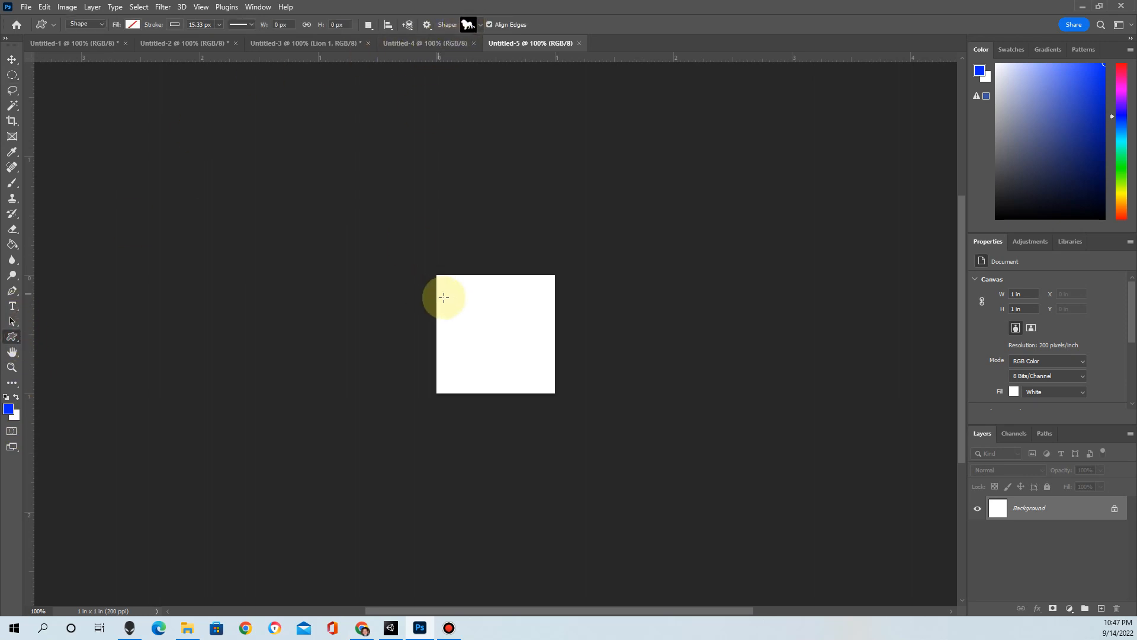
{"action": "left_click_drag", "start_coordinate": [444, 294], "coordinate": [551, 384]}
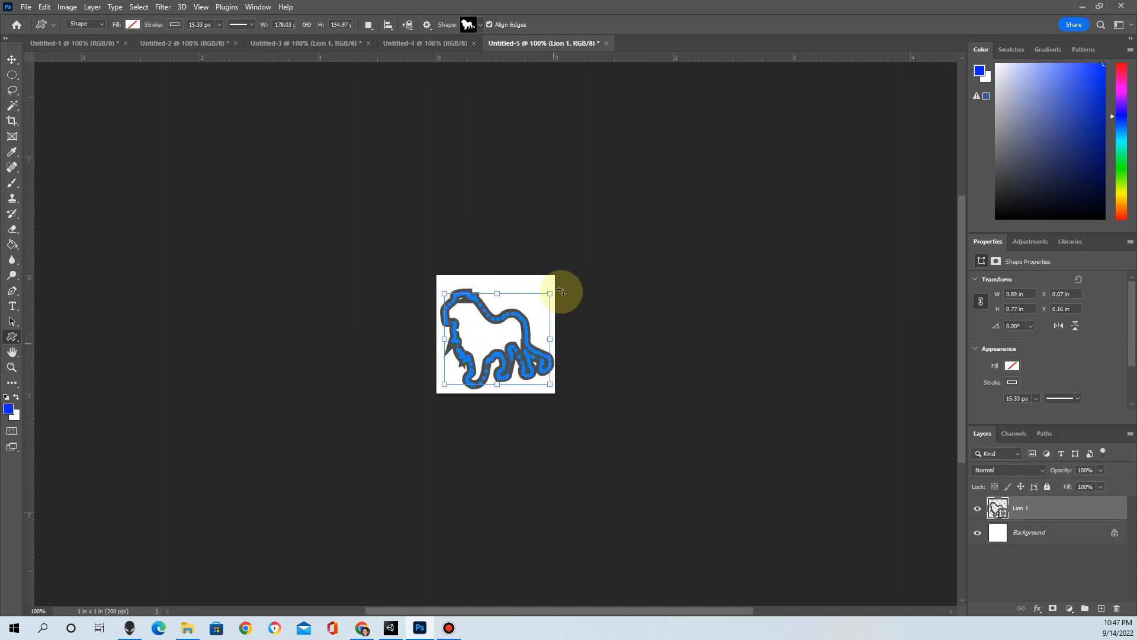
{"action": "left_click", "coordinate": [133, 24]}
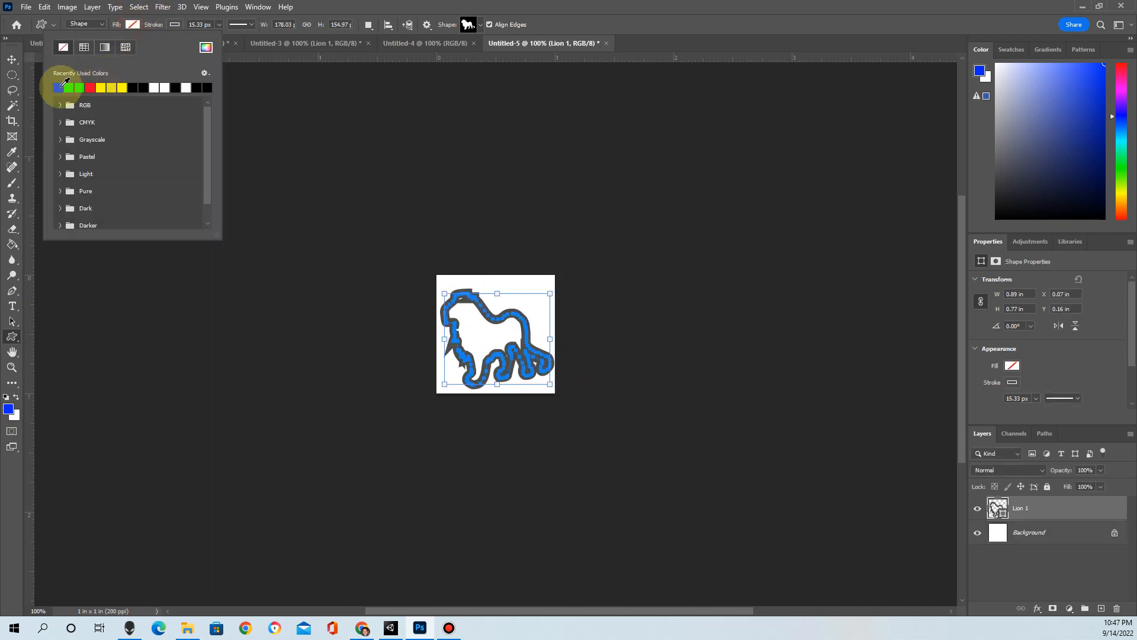
{"action": "left_click", "coordinate": [58, 87]}
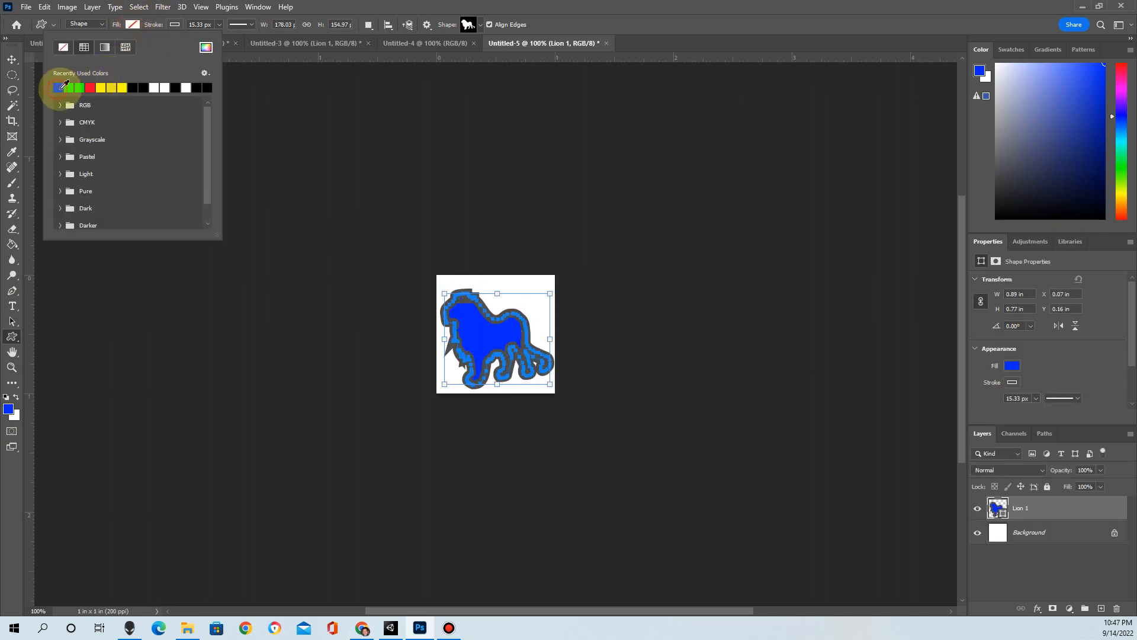
{"action": "left_click", "coordinate": [174, 25]}
{"action": "left_click", "coordinate": [105, 48]}
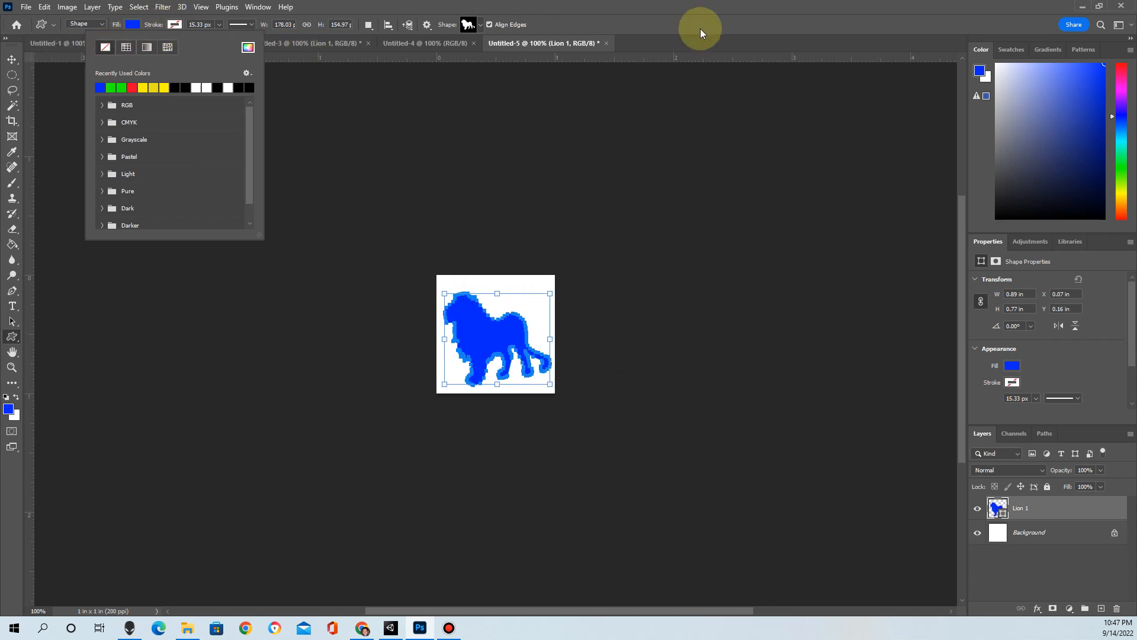
{"action": "left_click", "coordinate": [696, 27]}
{"action": "left_click", "coordinate": [13, 76]}
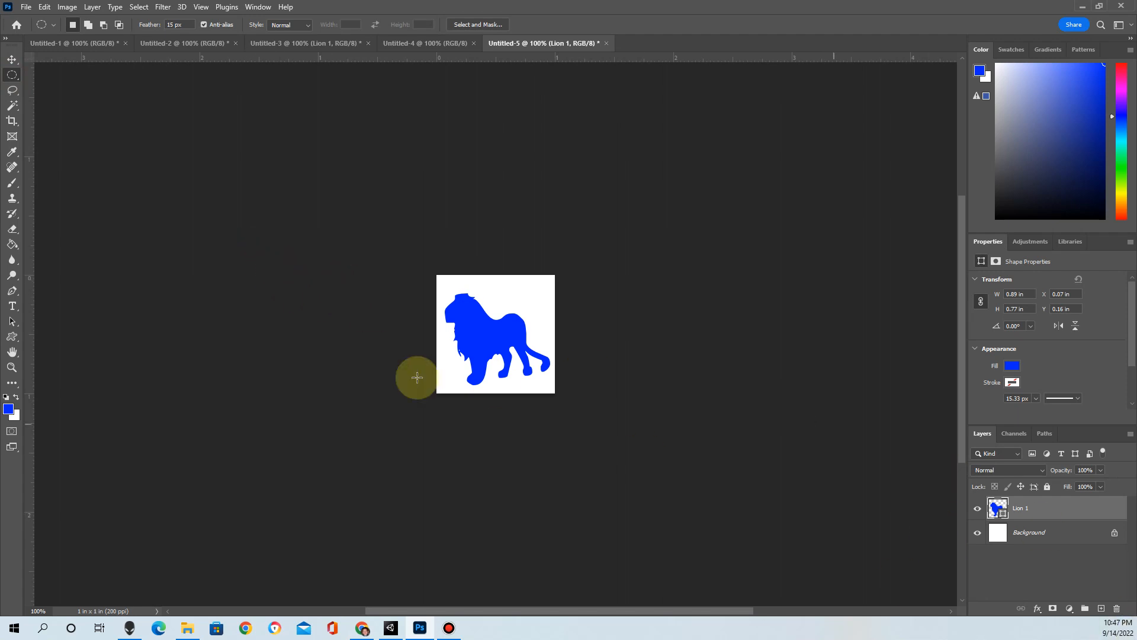
Step: Delete the Background layer so only the lion shape remains on transparency
{"action": "left_click", "coordinate": [1033, 535]}
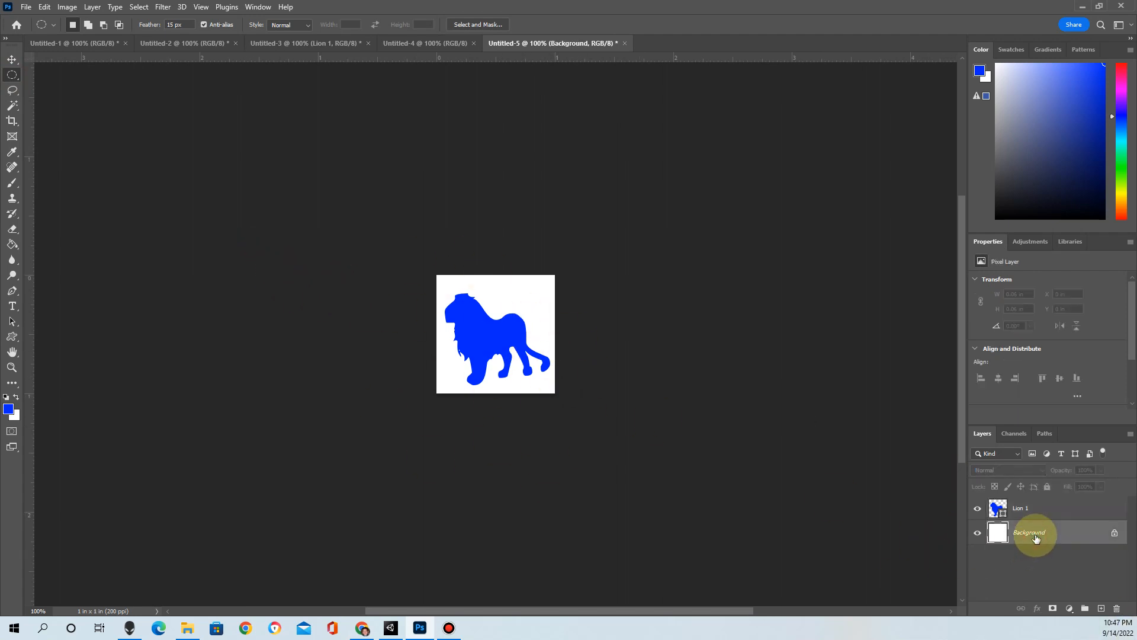
{"action": "left_click", "coordinate": [1117, 609]}
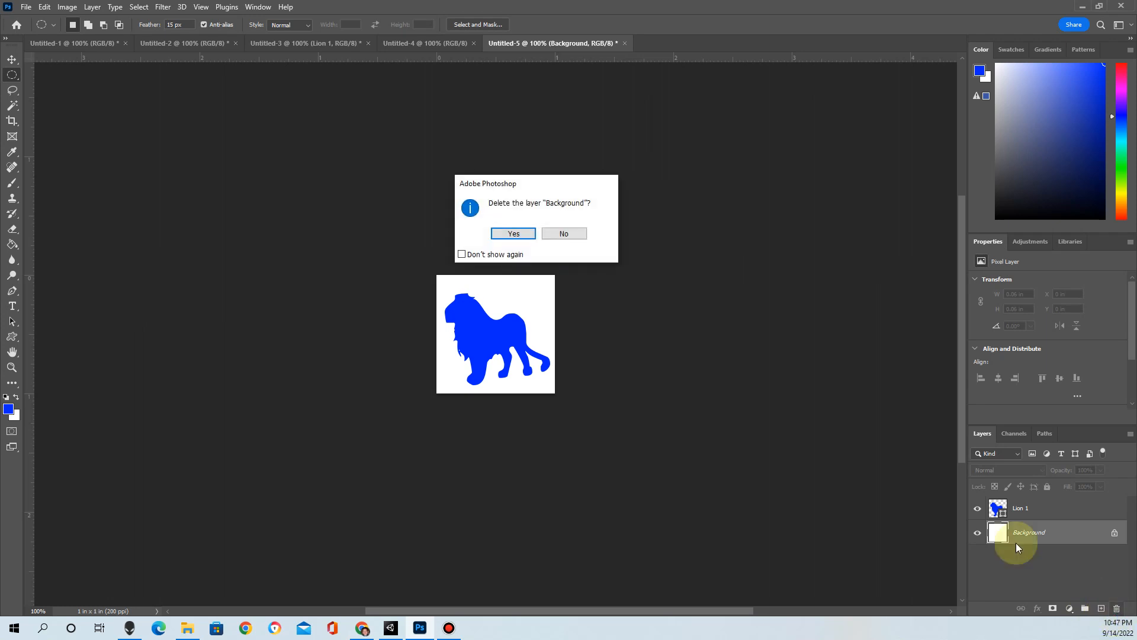
{"action": "left_click", "coordinate": [524, 234]}
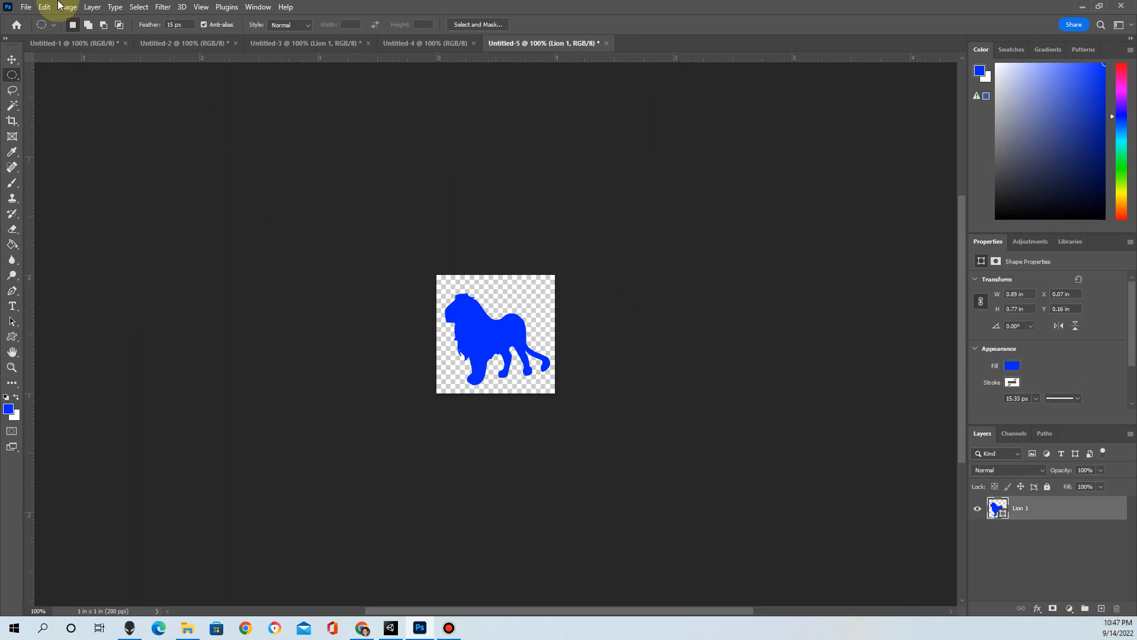
Step: Start exporting the lion image as a 200 × 200 px PNG with transparency, up to choosing the save location
{"action": "left_click", "coordinate": [26, 8]}
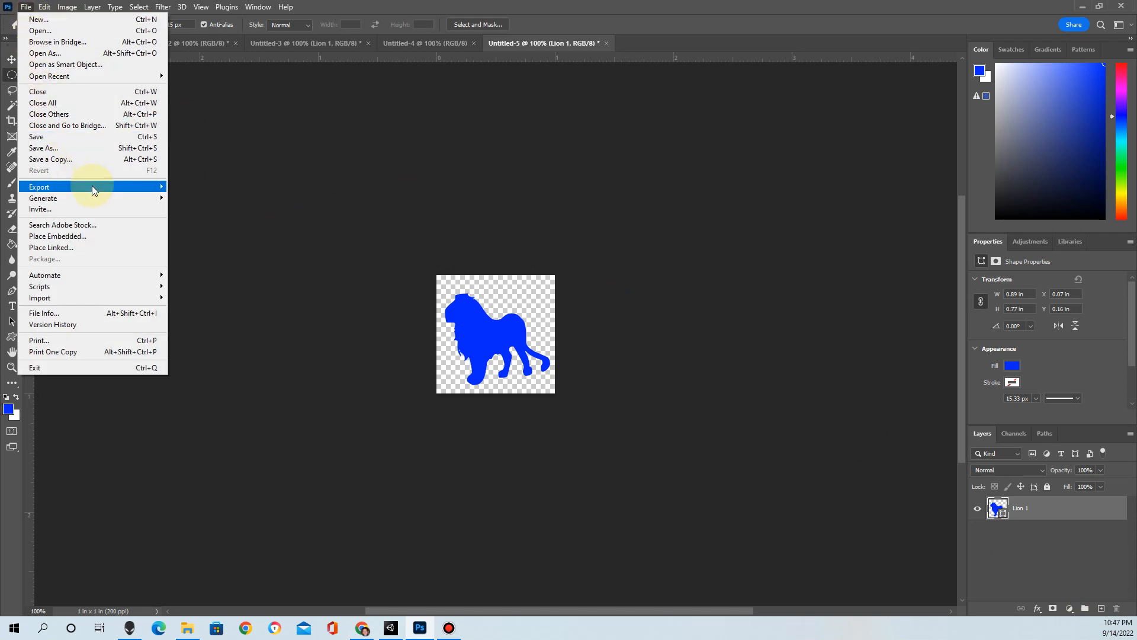
{"action": "mouse_move", "coordinate": [91, 186]}
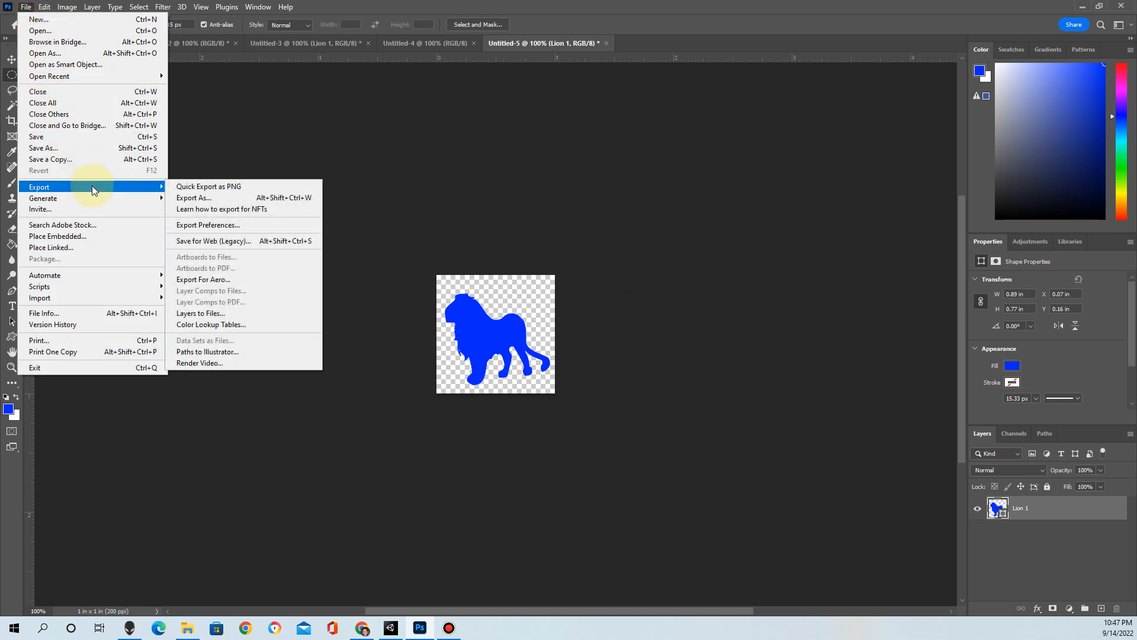
{"action": "left_click", "coordinate": [202, 200]}
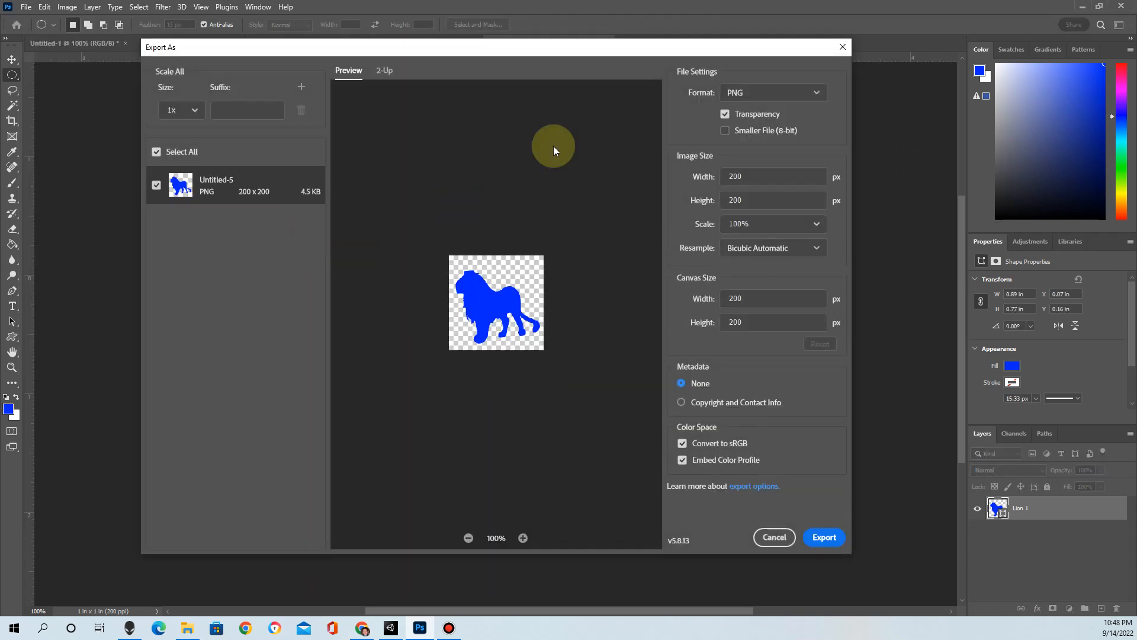
{"action": "left_click", "coordinate": [745, 95]}
{"action": "left_click", "coordinate": [730, 113]}
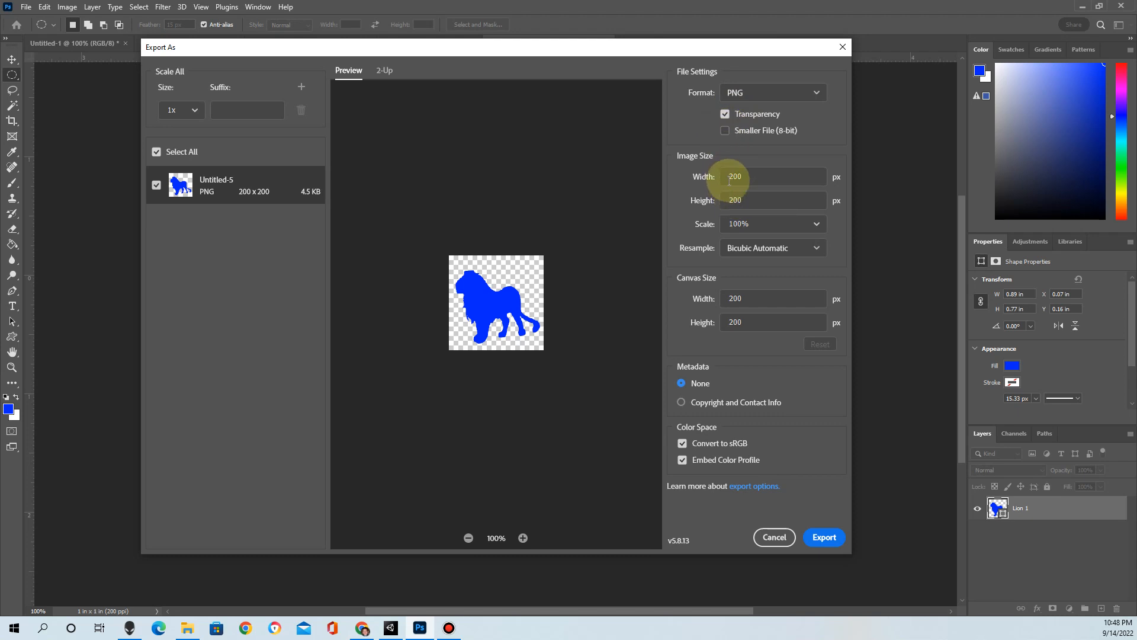
{"action": "left_click_drag", "start_coordinate": [756, 202], "coordinate": [719, 199]}
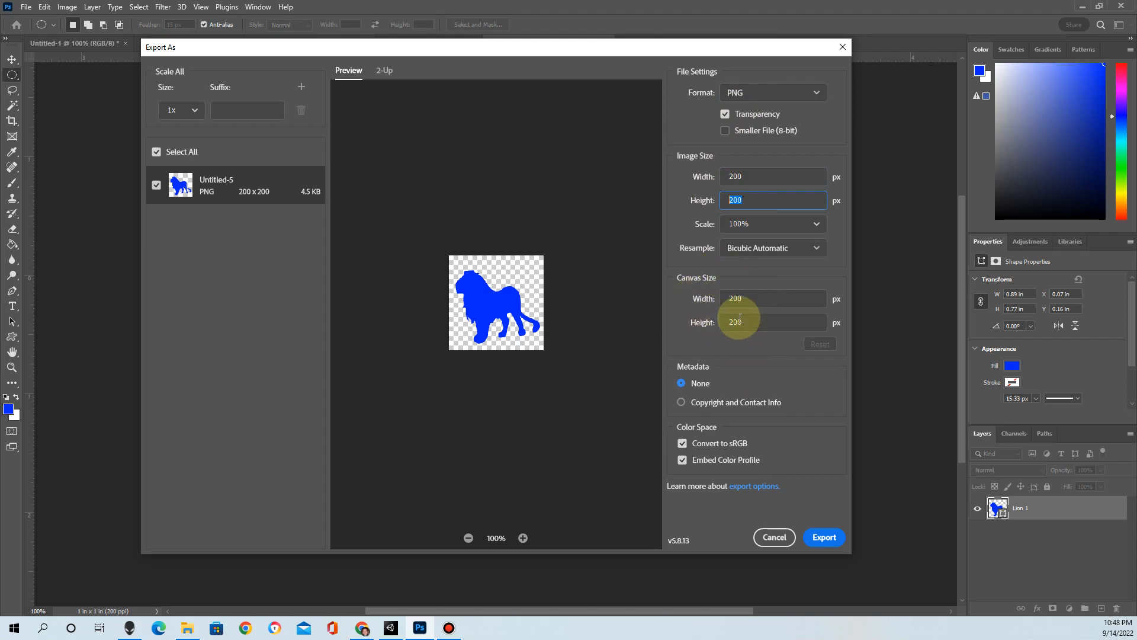
{"action": "left_click", "coordinate": [829, 539]}
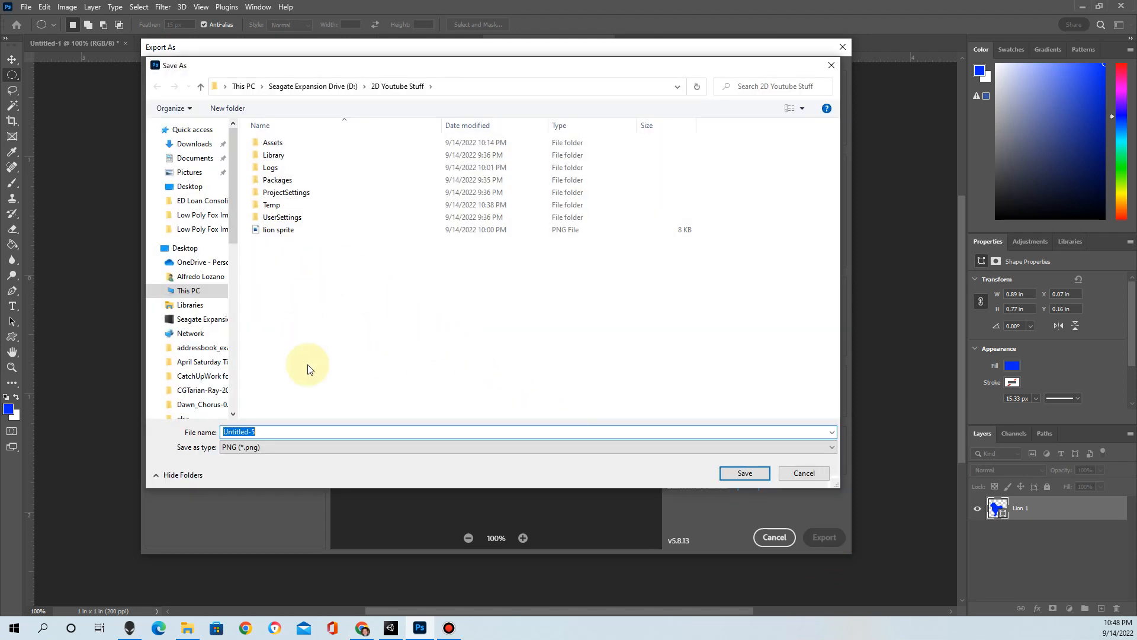
Step: Choose lion sprite as the export file name in the 2D Youtube Stuff folder, and cancel both the save and the export
{"action": "left_click", "coordinate": [282, 232]}
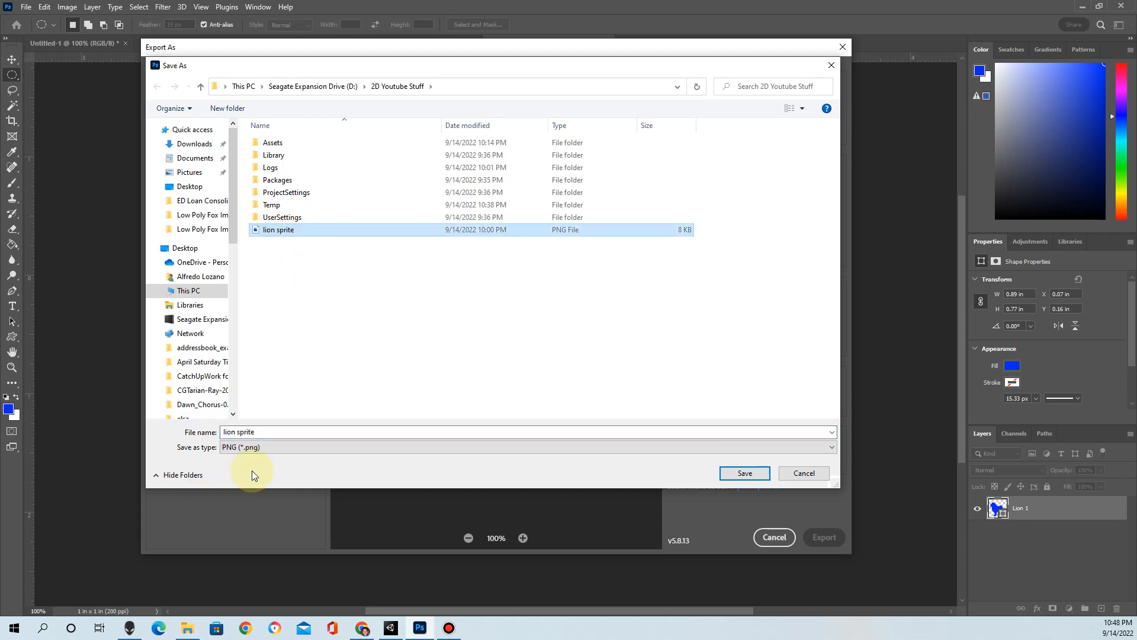
{"action": "left_click", "coordinate": [267, 447]}
{"action": "left_click", "coordinate": [272, 432]}
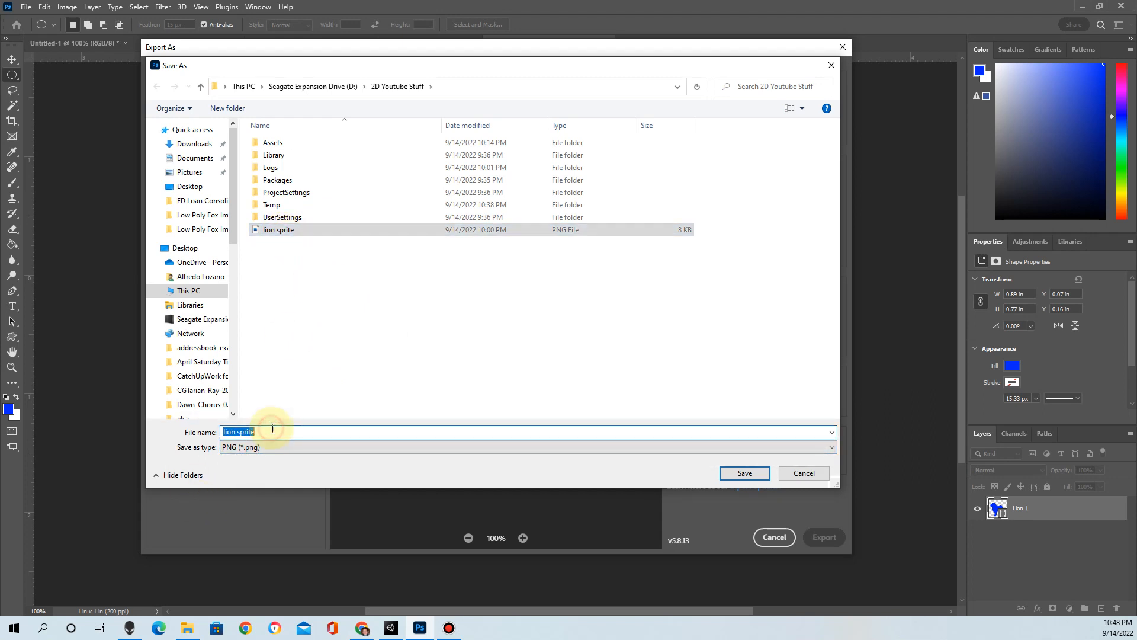
{"action": "left_click", "coordinate": [325, 284]}
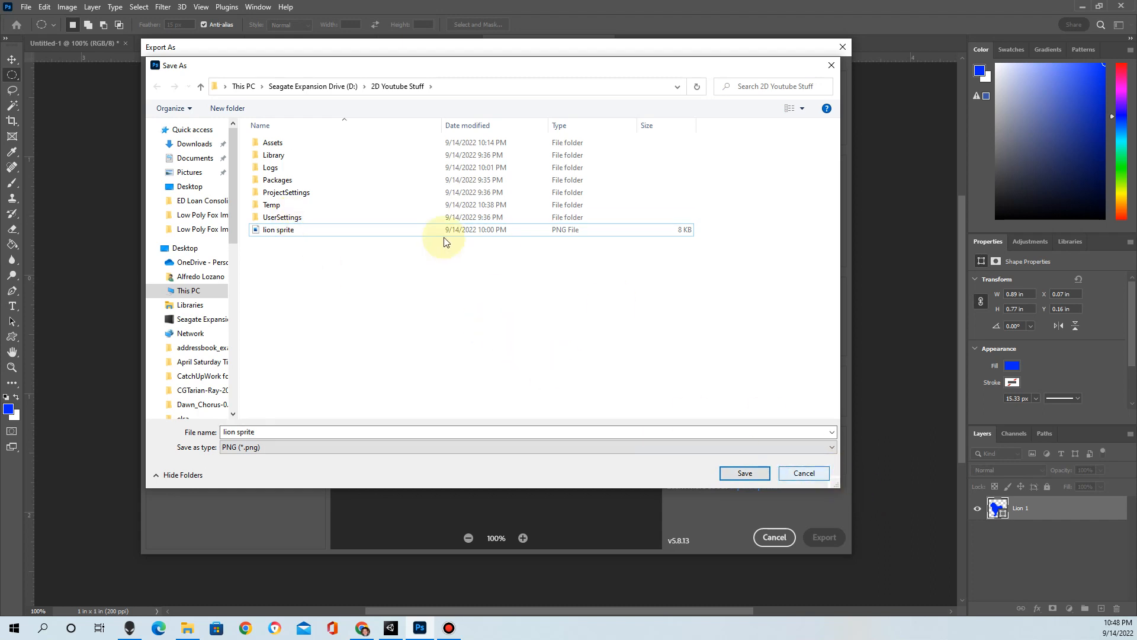
{"action": "left_click", "coordinate": [804, 472]}
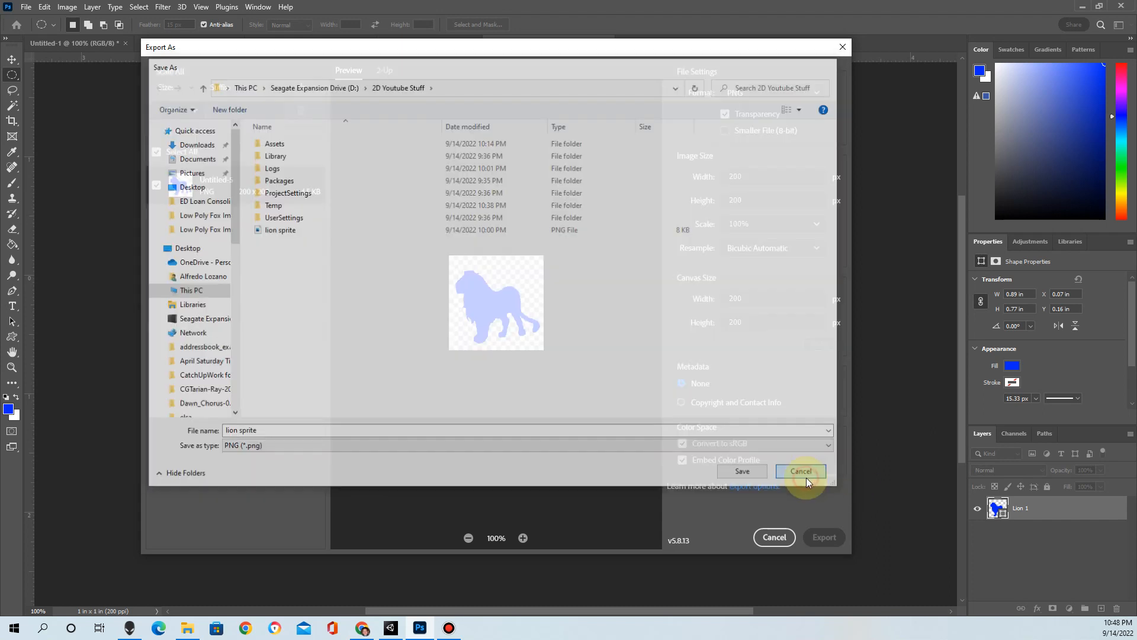
{"action": "left_click", "coordinate": [765, 535]}
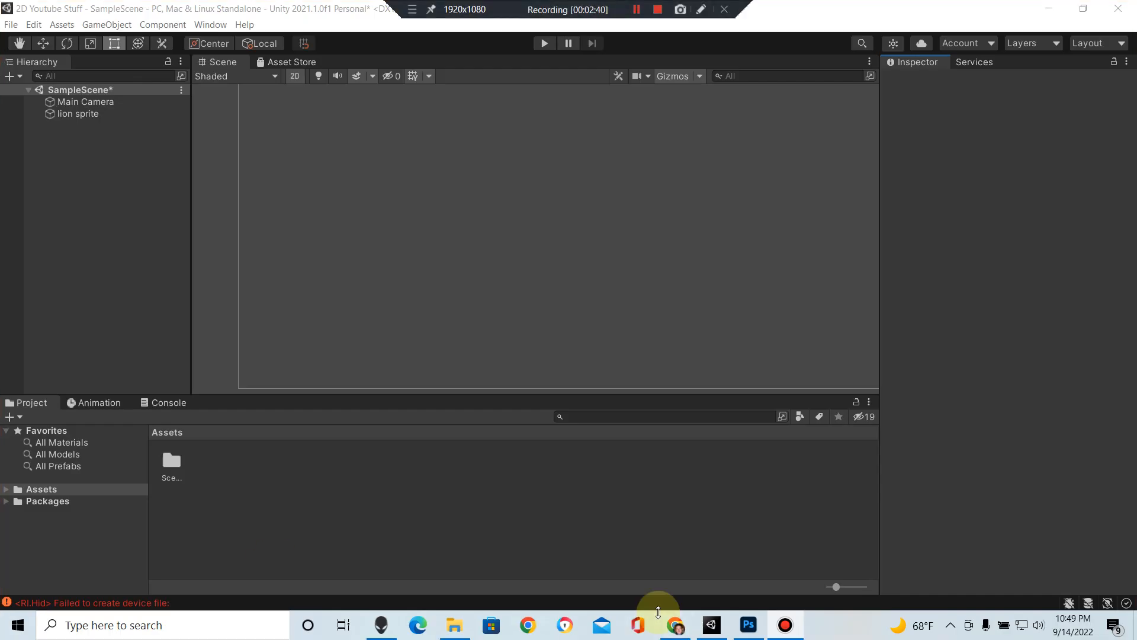
Step: Import the lion sprite PNG from the 2D Youtube Stuff folder in File Explorer into the Assets folder of the Unity project
{"action": "left_click", "coordinate": [451, 629]}
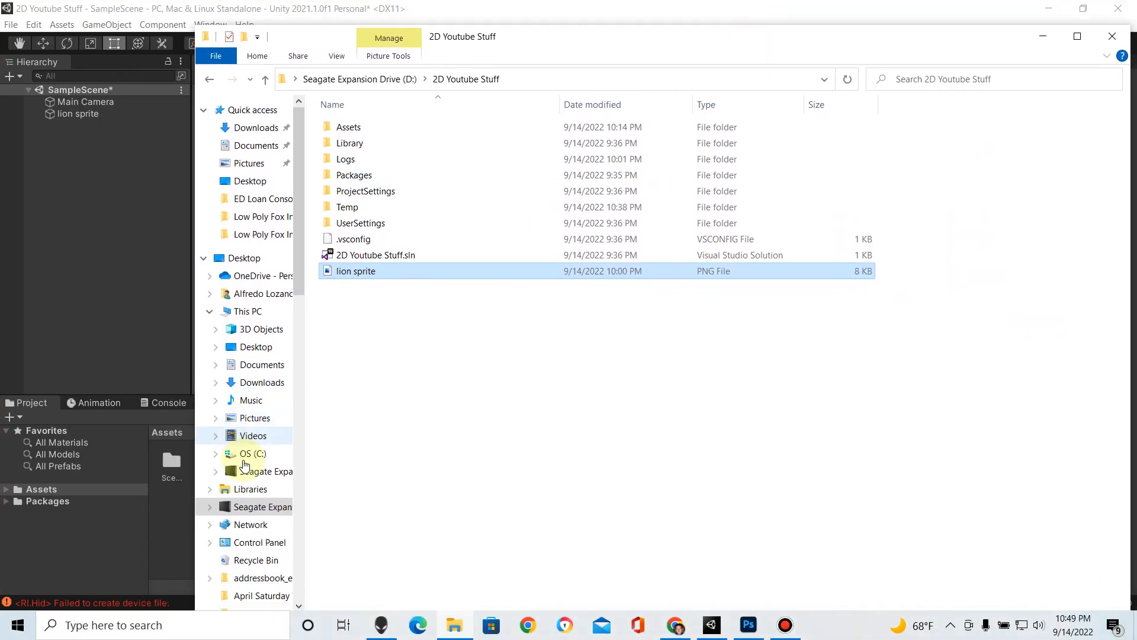
{"action": "left_click_drag", "start_coordinate": [193, 133], "coordinate": [407, 237]}
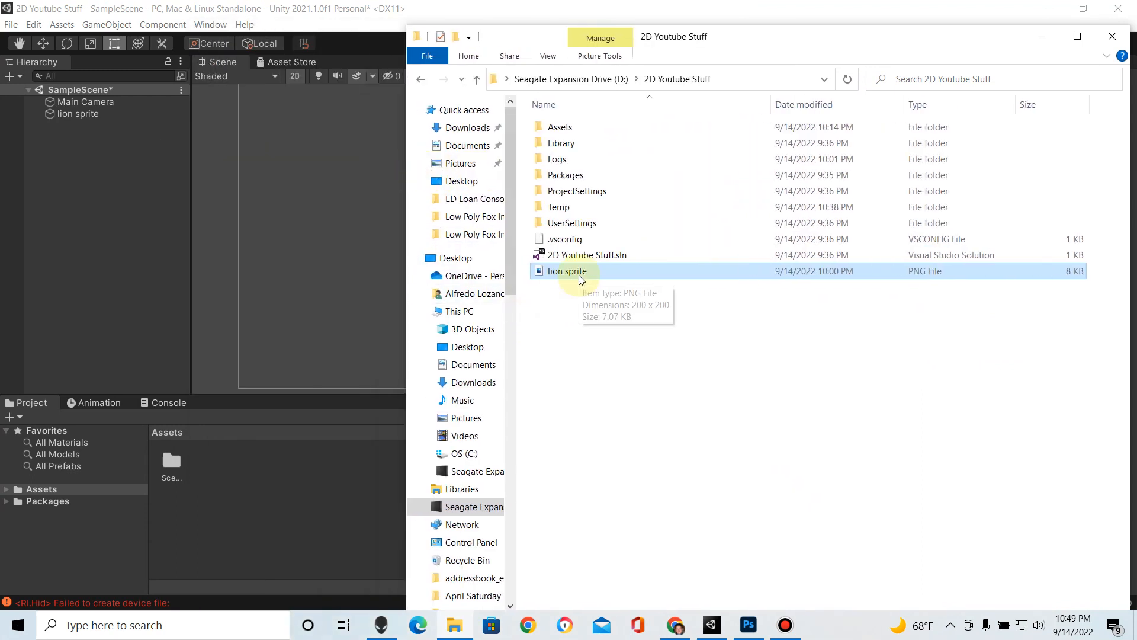
{"action": "left_click_drag", "start_coordinate": [580, 275], "coordinate": [244, 497]}
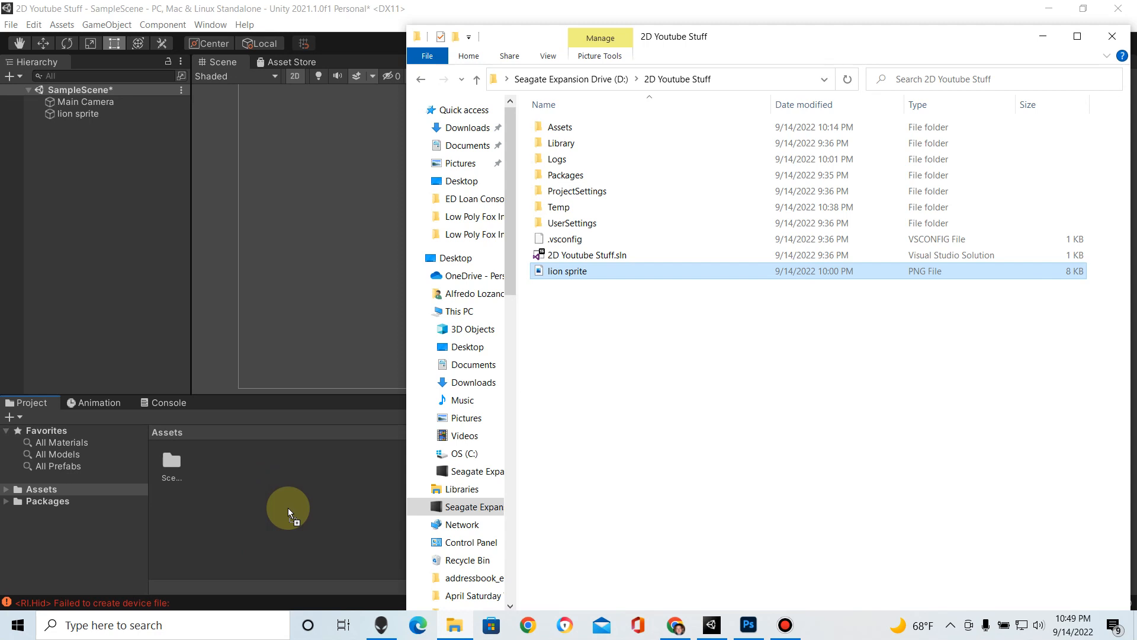
{"action": "left_click_drag", "start_coordinate": [288, 507], "coordinate": [287, 507]}
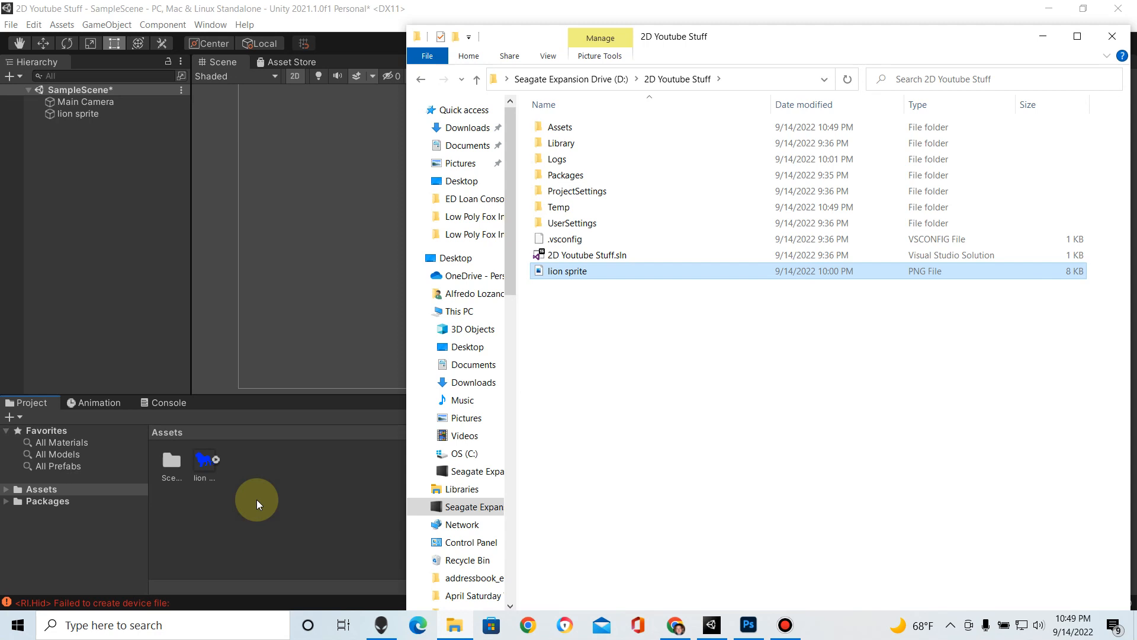
{"action": "left_click", "coordinate": [257, 499]}
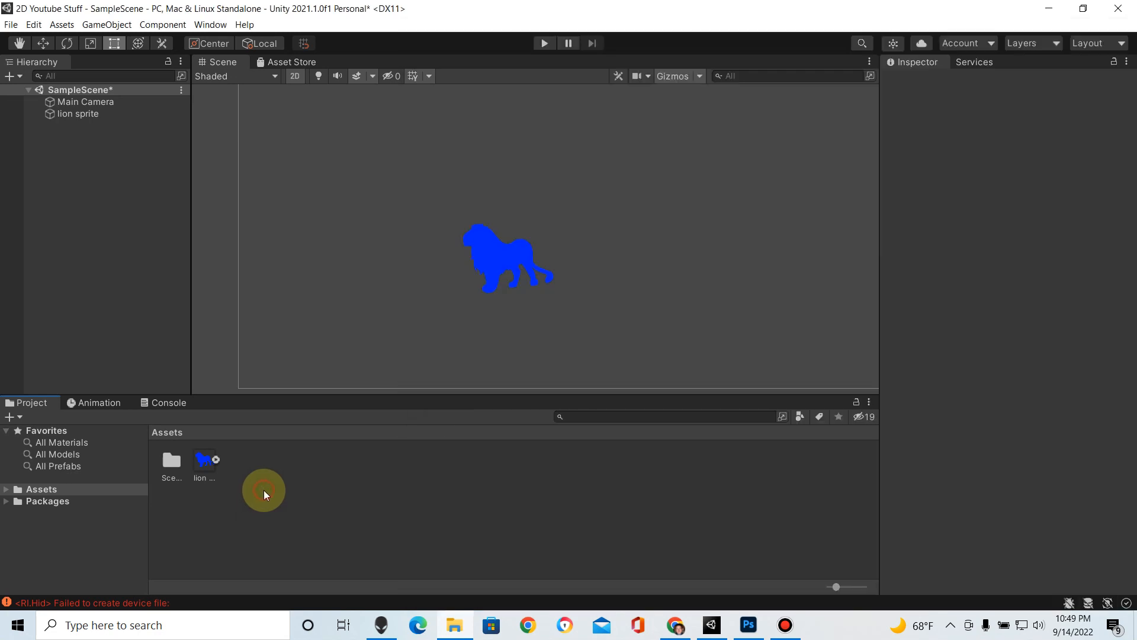
Step: Delete the existing lion sprite object from the Unity scene
{"action": "left_click", "coordinate": [202, 463]}
{"action": "left_click", "coordinate": [501, 264]}
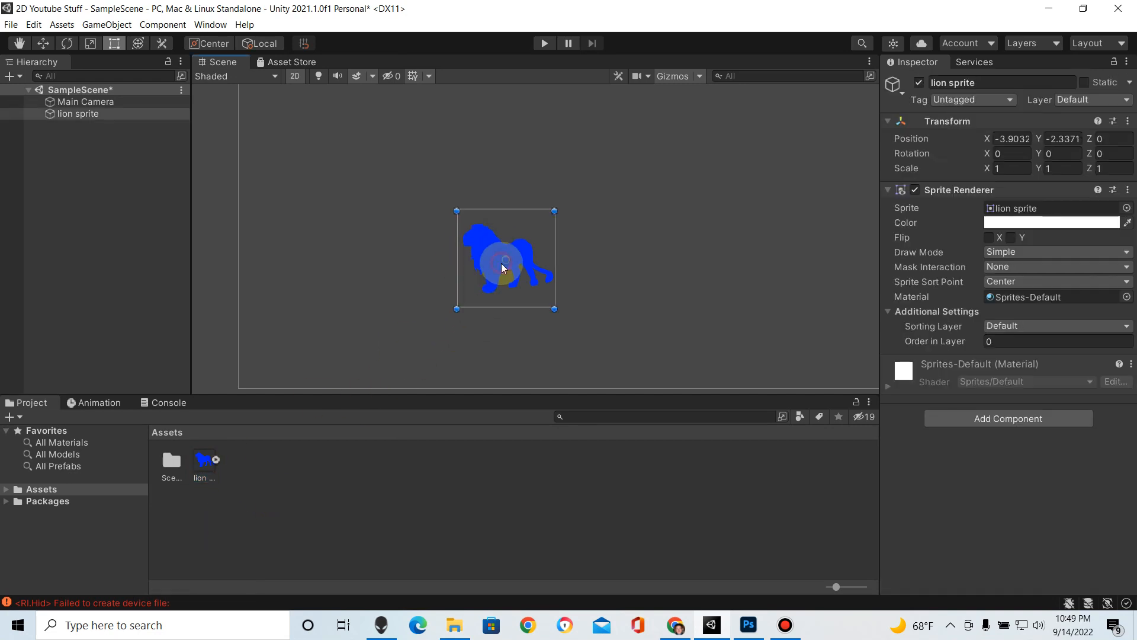
{"action": "key", "text": "Delete"}
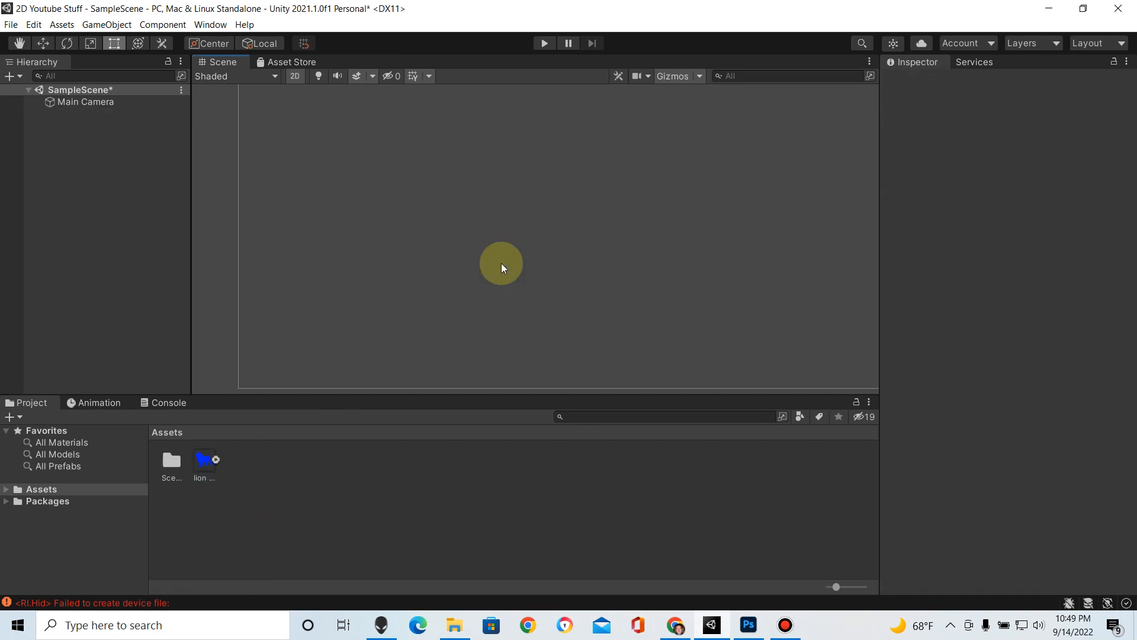
Step: Place the imported lion sprite asset in the scene at about X -2.47, Y -1.76
{"action": "left_click", "coordinate": [206, 470]}
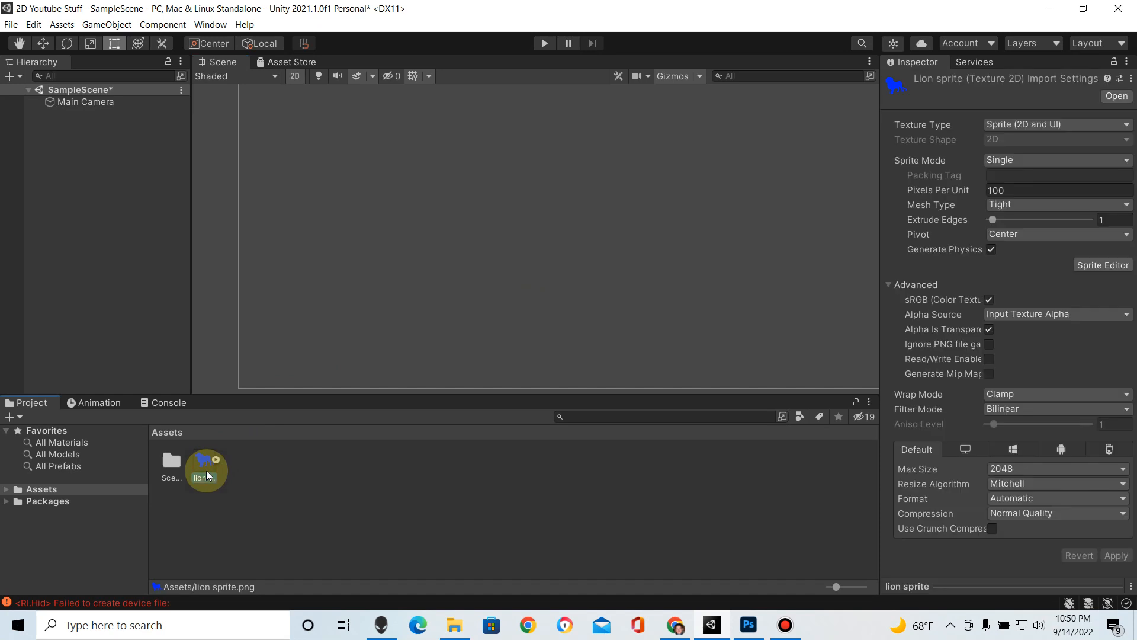
{"action": "left_click_drag", "start_coordinate": [205, 465], "coordinate": [578, 235]}
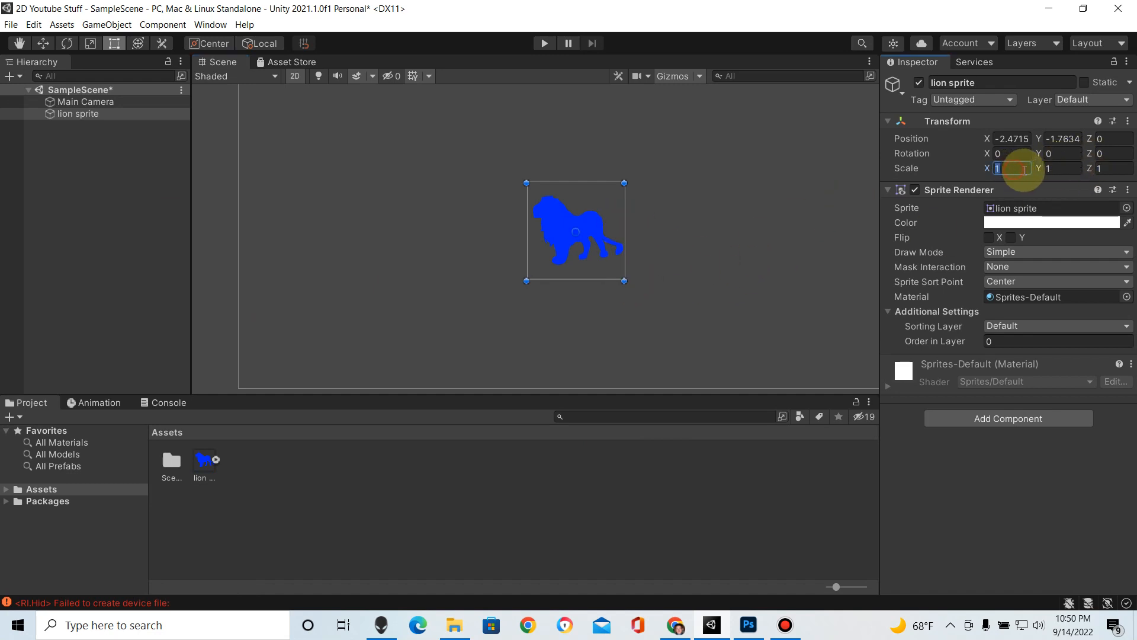
{"action": "left_click", "coordinate": [1112, 168]}
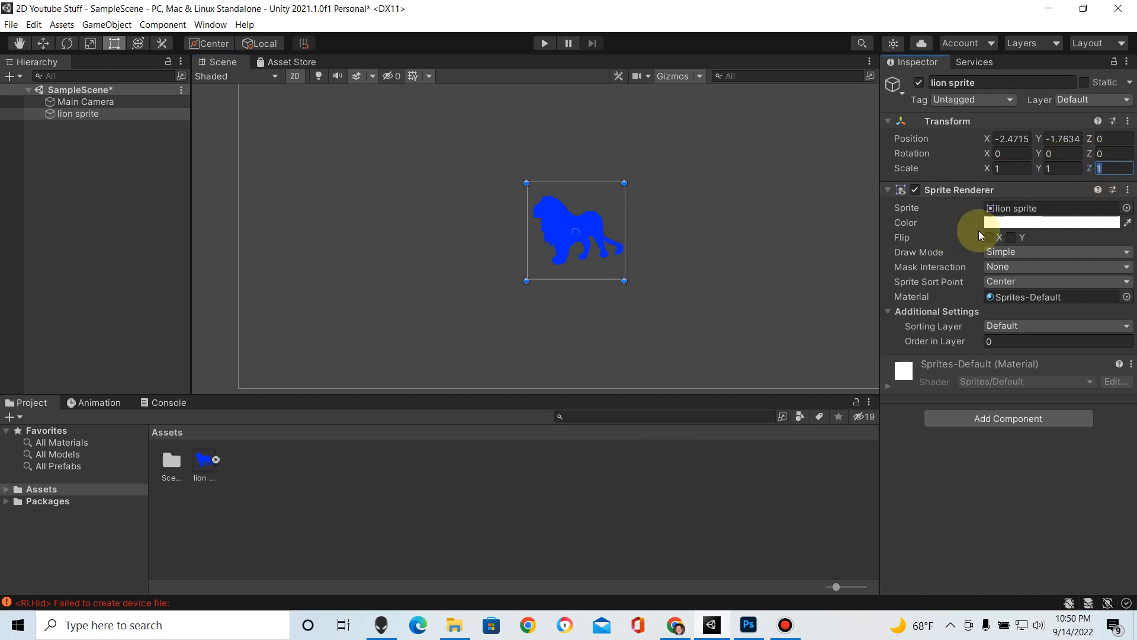
Step: Try a red FF0000 tint on the placed lion sprite and return its color to white
{"action": "left_click", "coordinate": [1009, 225]}
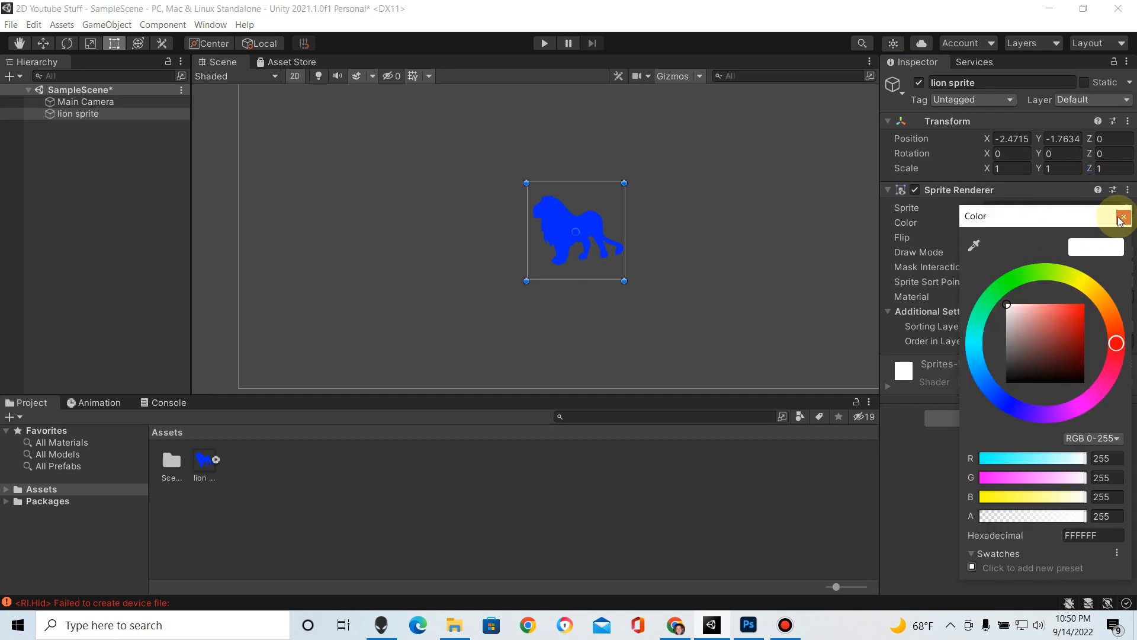
{"action": "left_click_drag", "start_coordinate": [1059, 320], "coordinate": [1132, 267]}
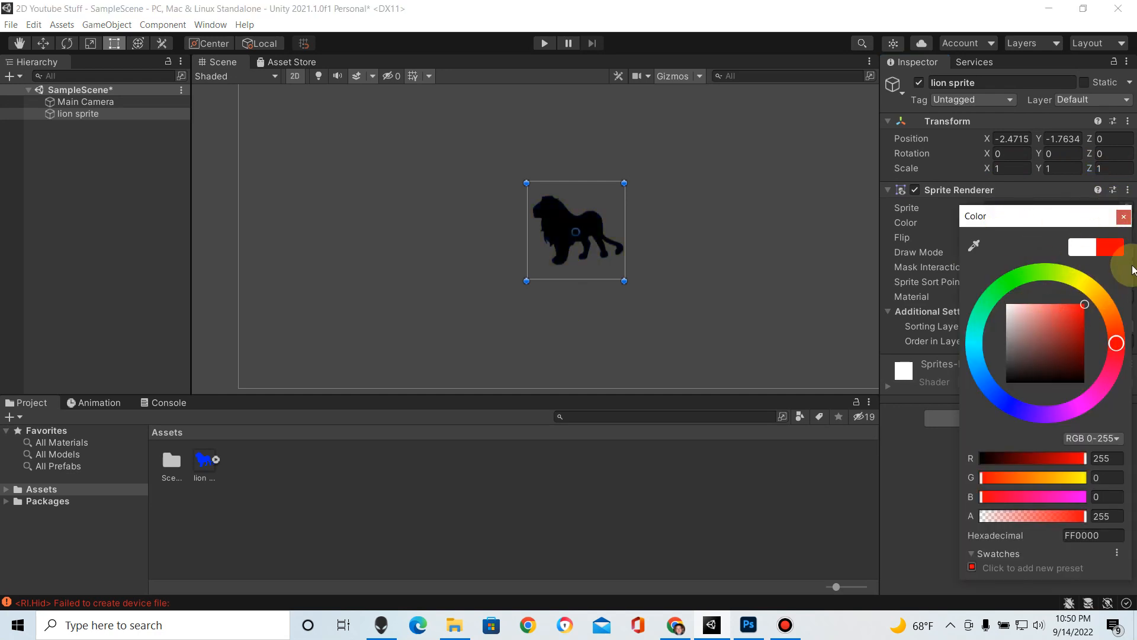
{"action": "left_click_drag", "start_coordinate": [1026, 320], "coordinate": [991, 289]}
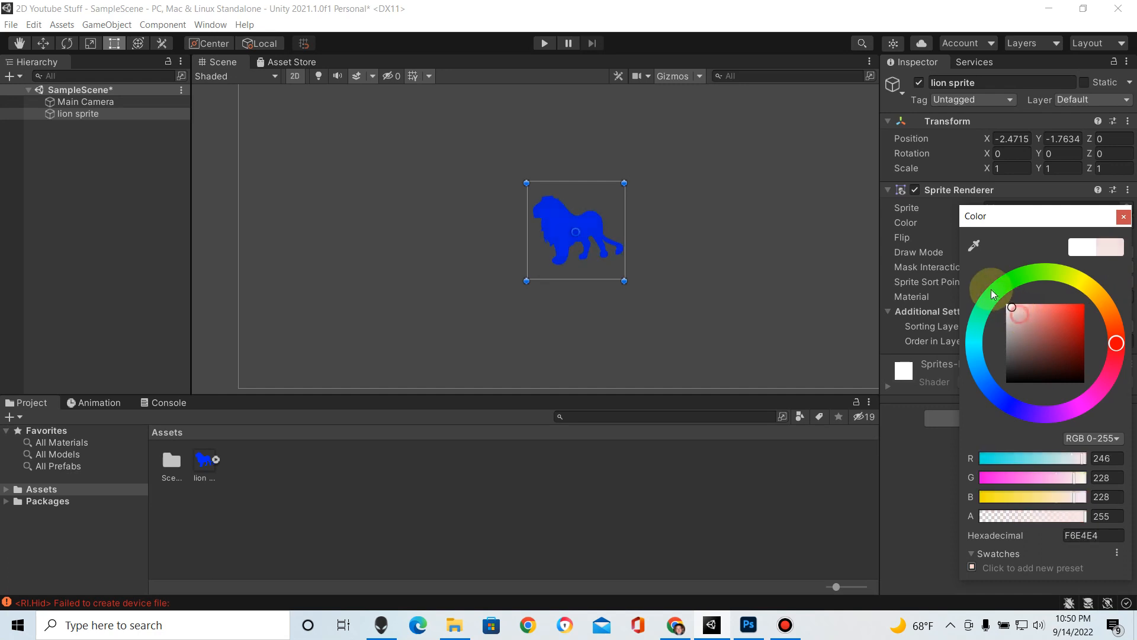
{"action": "left_click", "coordinate": [1123, 216]}
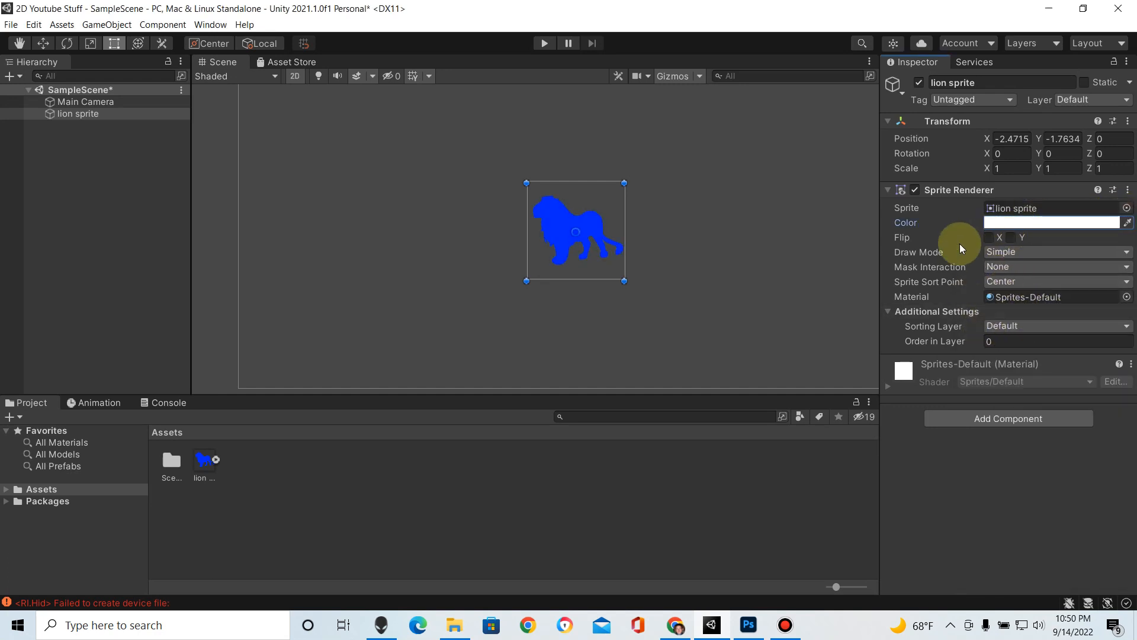
Step: Examine the draw mode options of the placed lion sprite and the sprite mode options in the lion asset's import settings
{"action": "left_click", "coordinate": [1000, 254]}
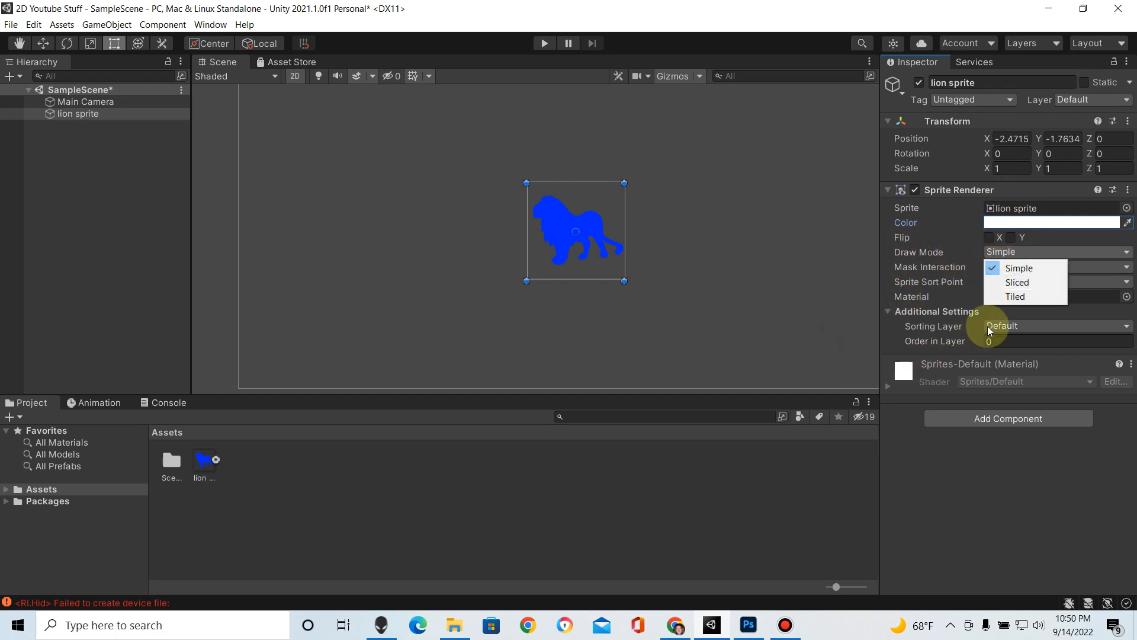
{"action": "left_click", "coordinate": [829, 34]}
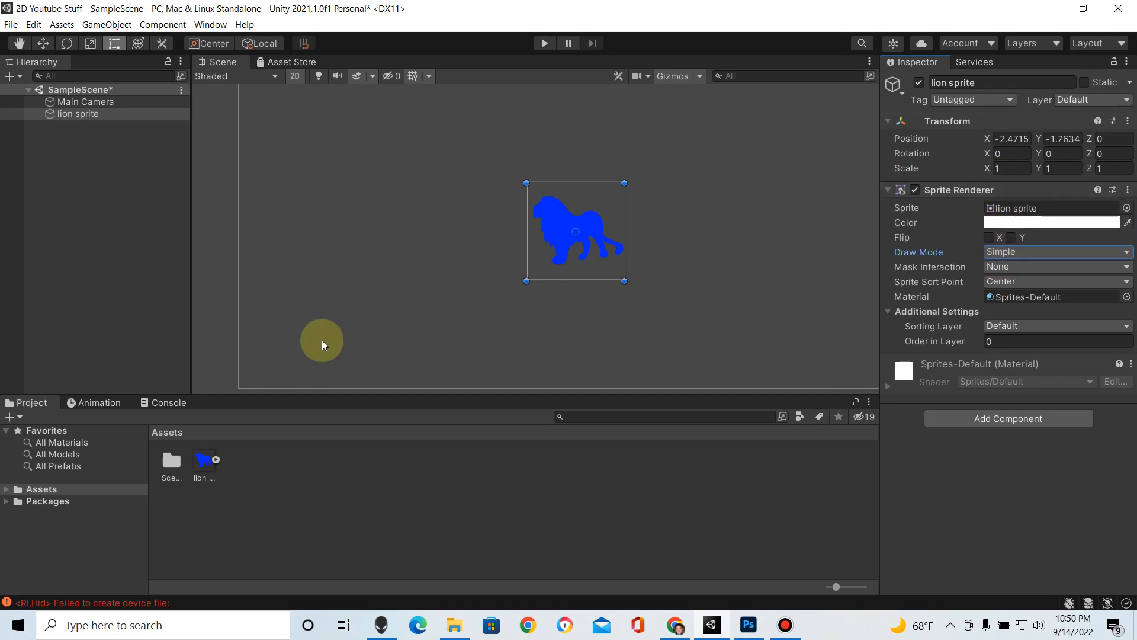
{"action": "left_click", "coordinate": [243, 481]}
{"action": "left_click", "coordinate": [204, 459]}
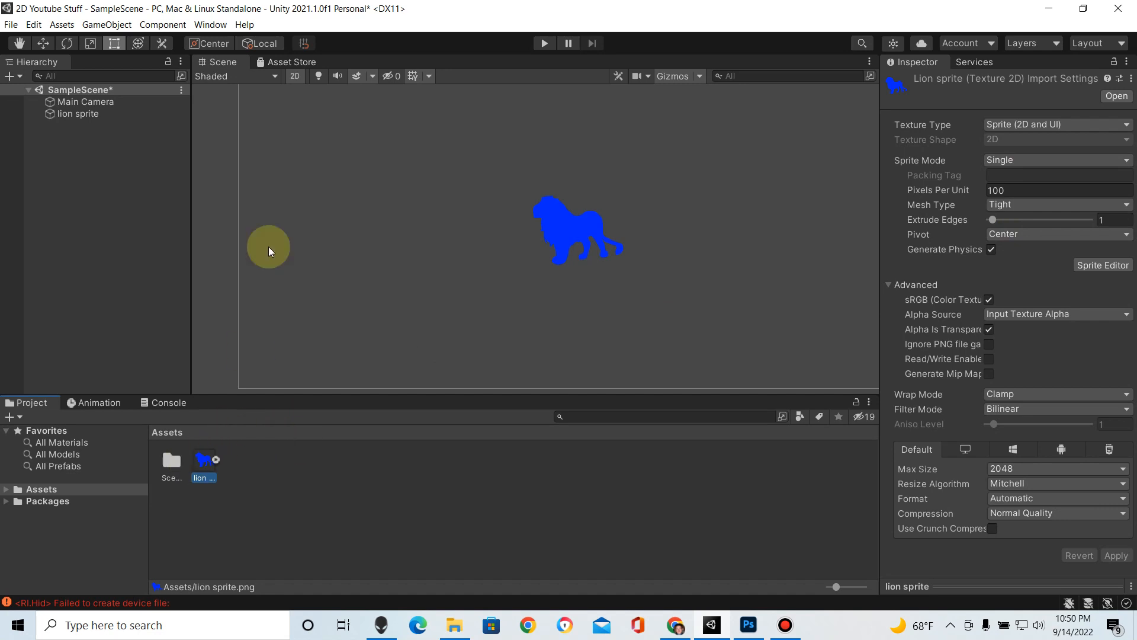
{"action": "left_click", "coordinate": [124, 116]}
{"action": "left_click", "coordinate": [204, 468]}
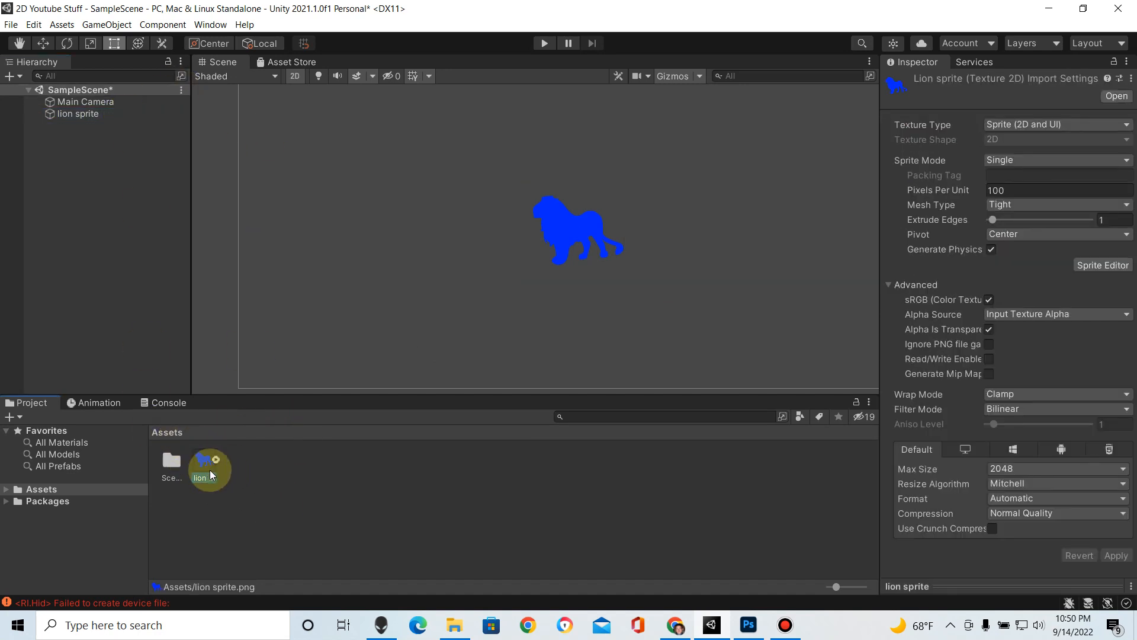
{"action": "left_click", "coordinate": [1022, 159]}
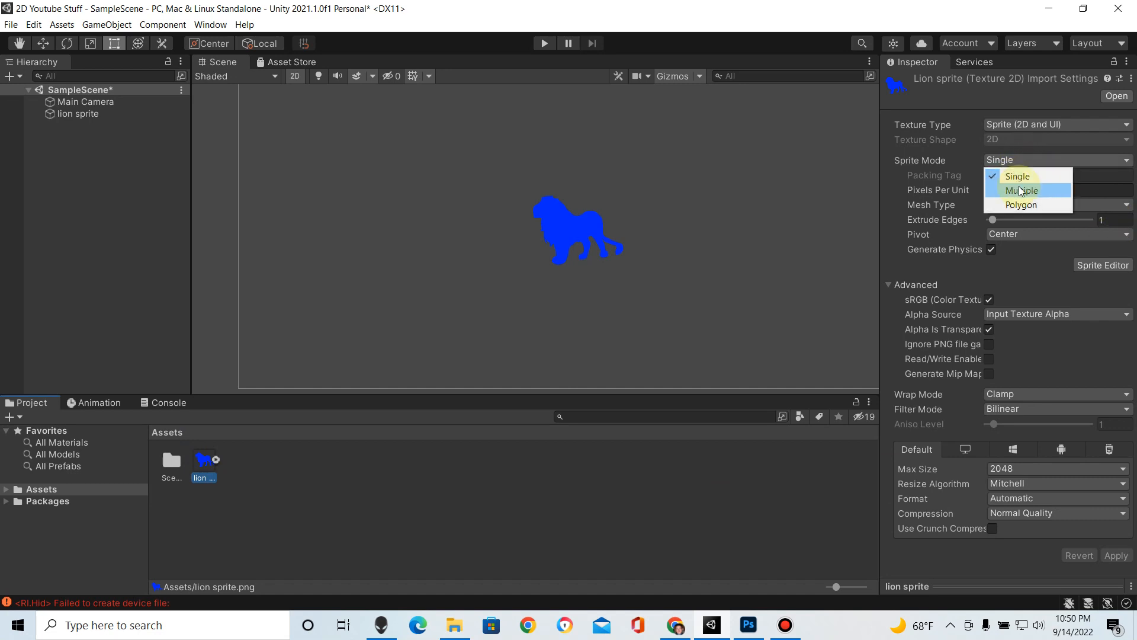
{"action": "left_click", "coordinate": [797, 45]}
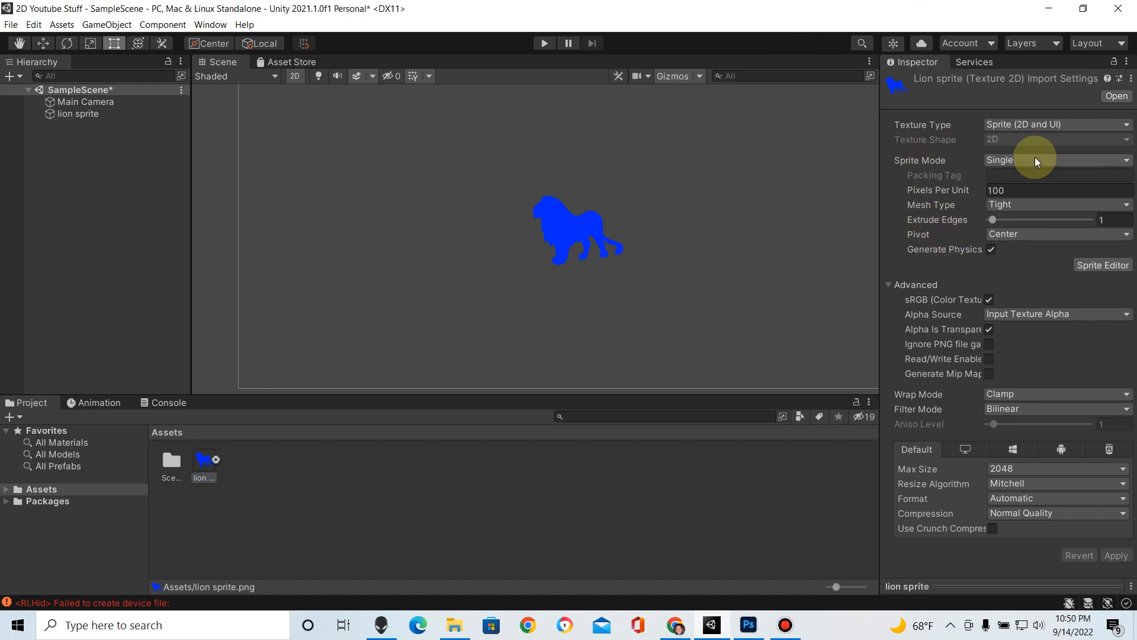
Step: Duplicate the lion sprite in the scene and move the copy along the X axis to about X 0.69
{"action": "left_click_drag", "start_coordinate": [496, 183], "coordinate": [692, 342]}
{"action": "left_click", "coordinate": [585, 231]}
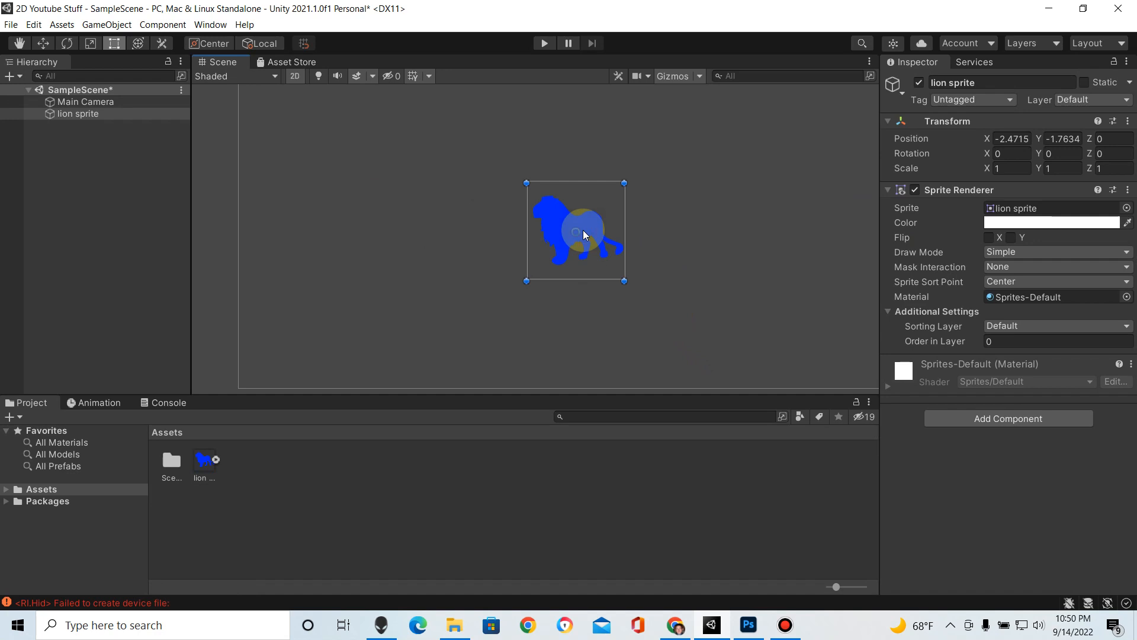
{"action": "key", "text": "ctrl+d"}
{"action": "key", "text": "w"}
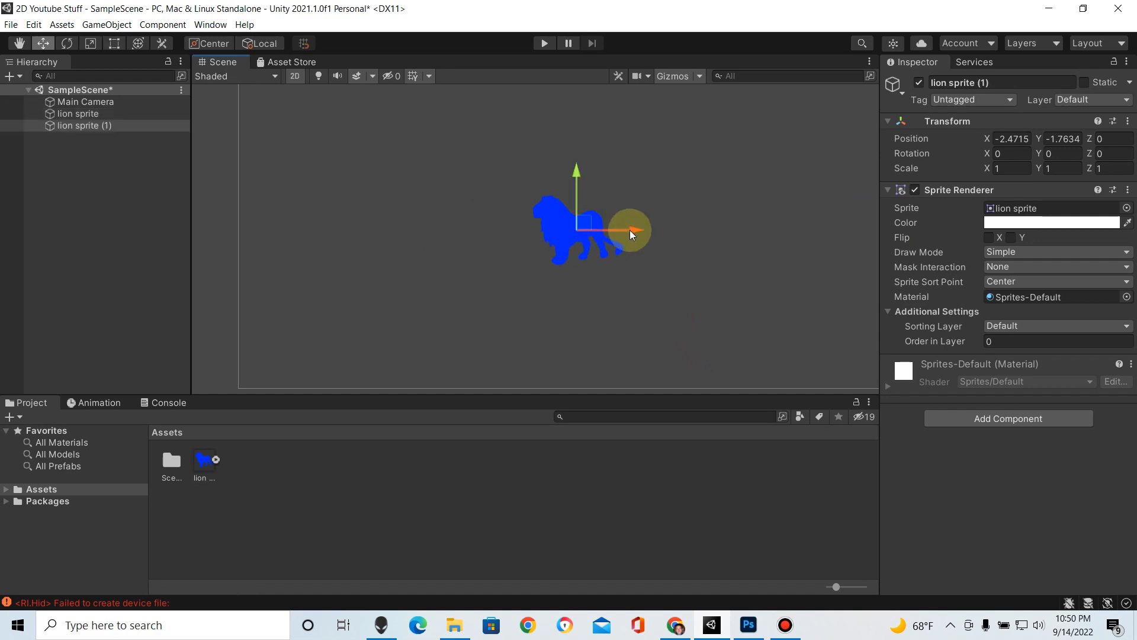
{"action": "left_click_drag", "start_coordinate": [631, 230], "coordinate": [681, 230]}
Step: Scale the first lion copy uniformly to 0.37 and rotate it to about -30° around Z
{"action": "key", "text": "r"}
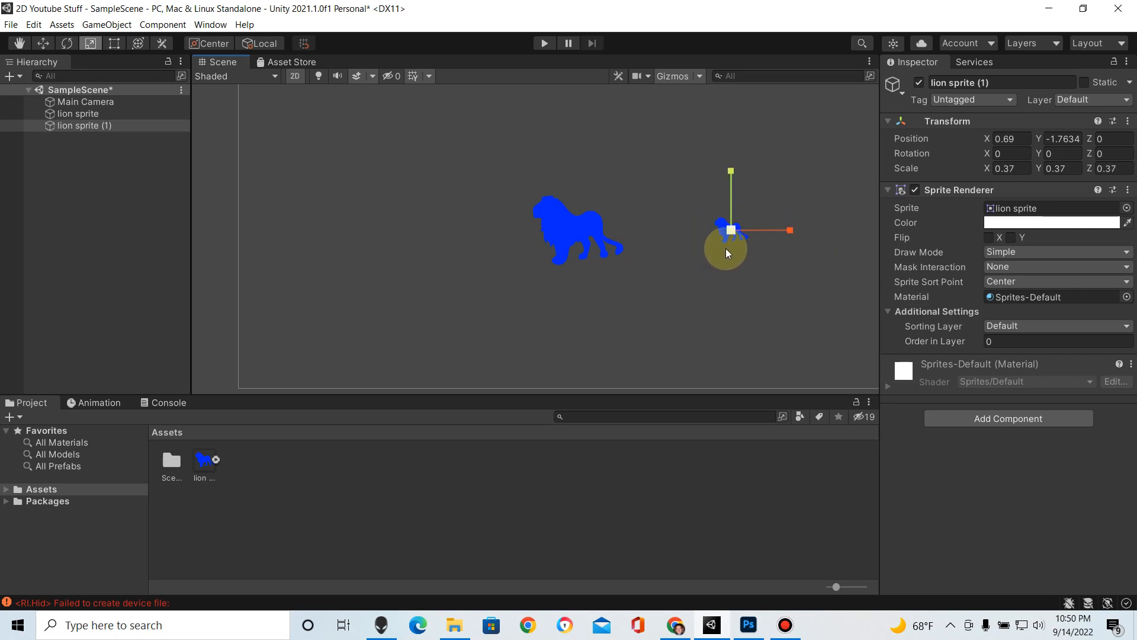
{"action": "key", "text": "e"}
{"action": "left_click_drag", "start_coordinate": [768, 187], "coordinate": [805, 239]}
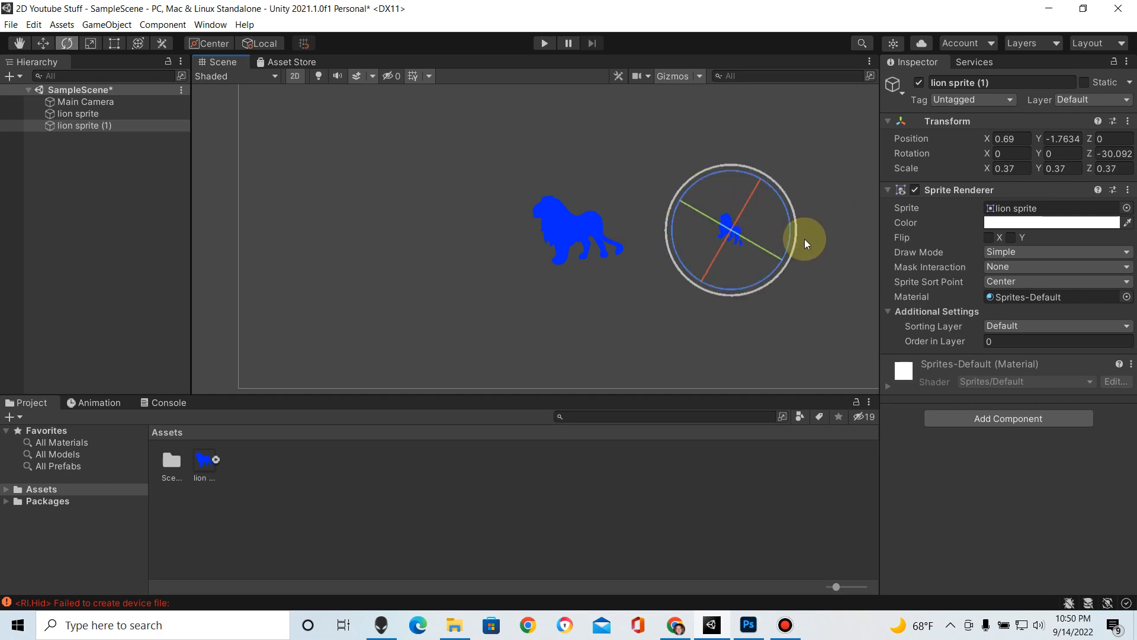
Step: Duplicate the small lion, move the copy to about X -0.61, Y -0.67, and rotate it to about -8.9° around Z
{"action": "key", "text": "ctrl+d"}
{"action": "key", "text": "w"}
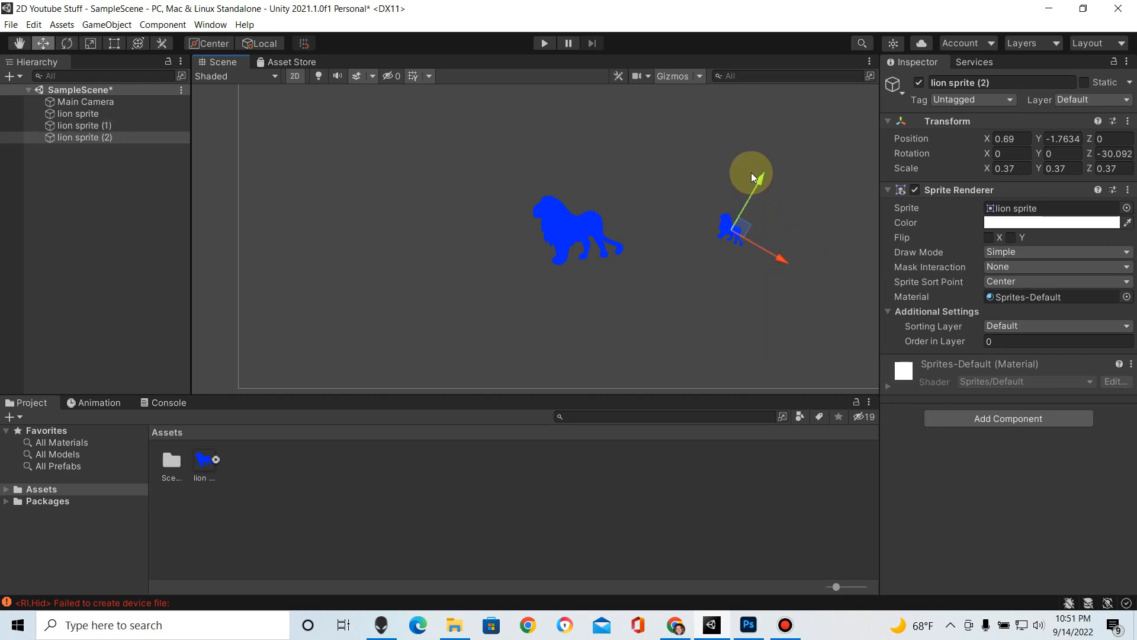
{"action": "left_click_drag", "start_coordinate": [751, 172], "coordinate": [711, 114]}
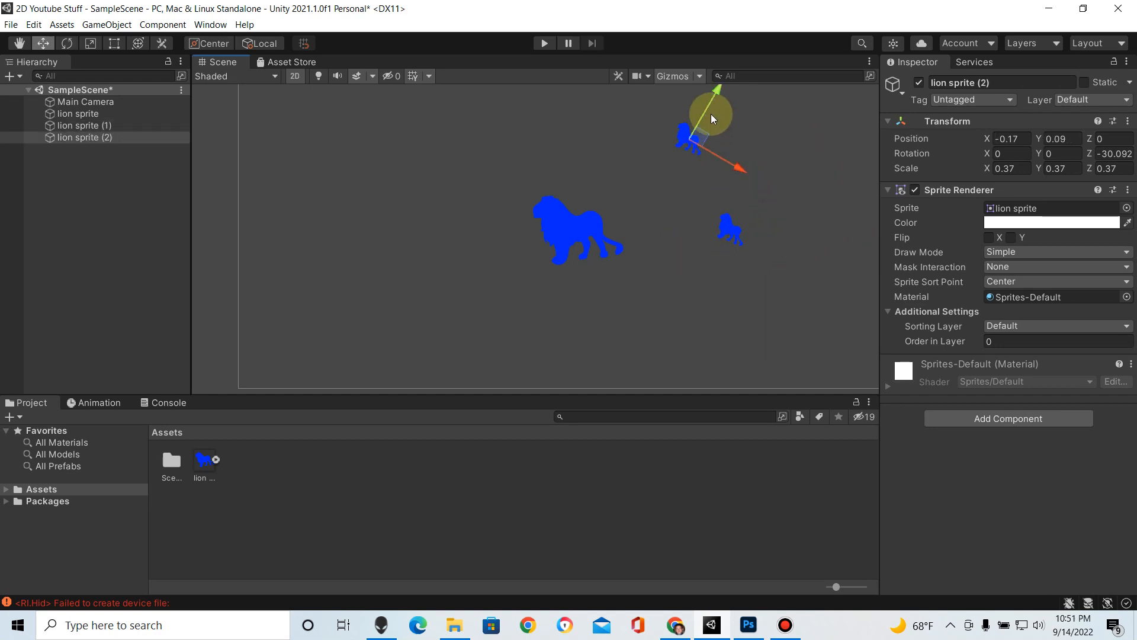
{"action": "left_click", "coordinate": [694, 150]}
{"action": "left_click", "coordinate": [693, 141]}
{"action": "mouse_move", "coordinate": [701, 117]}
{"action": "left_mouse_down"}
{"action": "mouse_move", "coordinate": [687, 162]}
{"action": "mouse_move", "coordinate": [696, 111]}
{"action": "mouse_move", "coordinate": [682, 101]}
{"action": "mouse_move", "coordinate": [693, 111]}
{"action": "left_mouse_up"}
{"action": "key", "text": "e"}
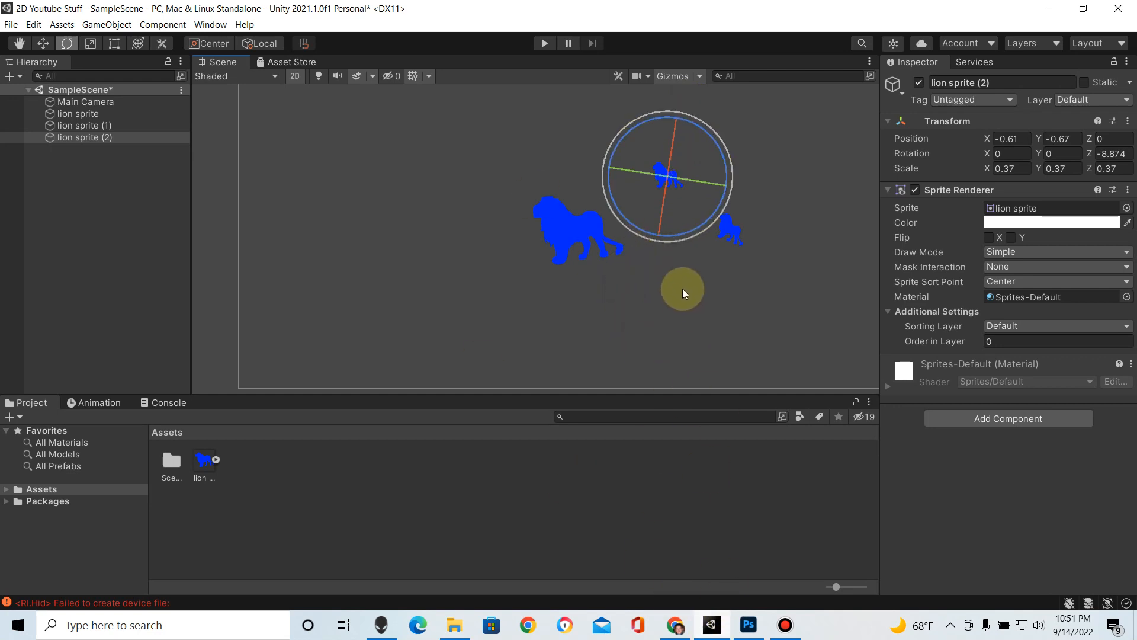
Step: Duplicate the second small lion, move the copy to about X -1.85, Y -0.48, and scale it uniformly to about 0.27
{"action": "key", "text": "ctrl+d"}
{"action": "key", "text": "w"}
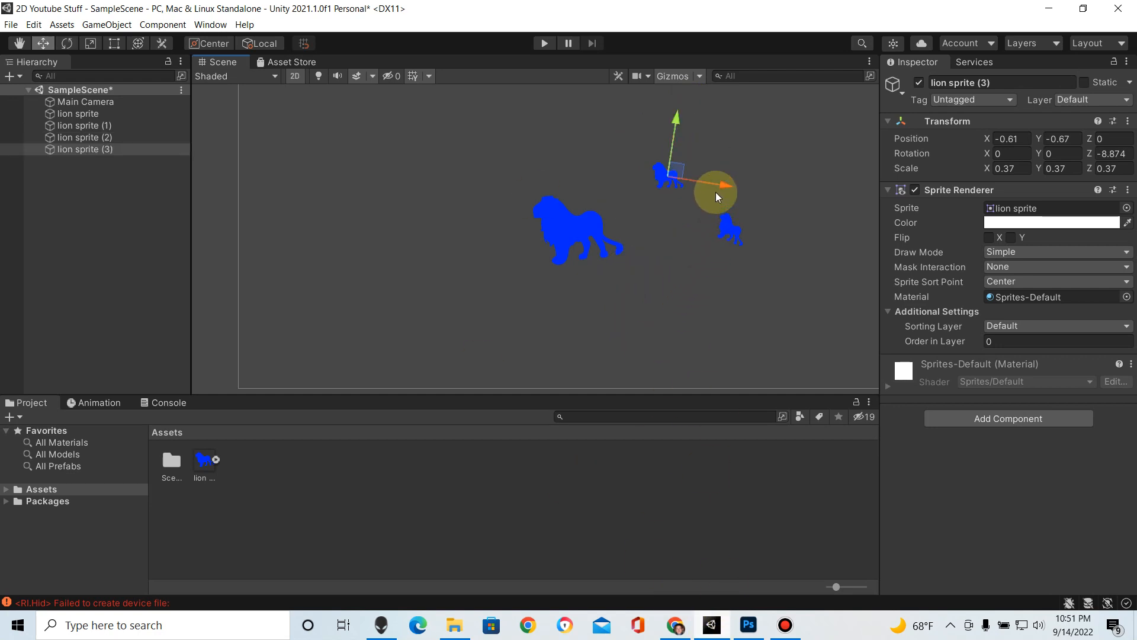
{"action": "left_click_drag", "start_coordinate": [694, 186], "coordinate": [584, 162]}
{"action": "key", "text": "r"}
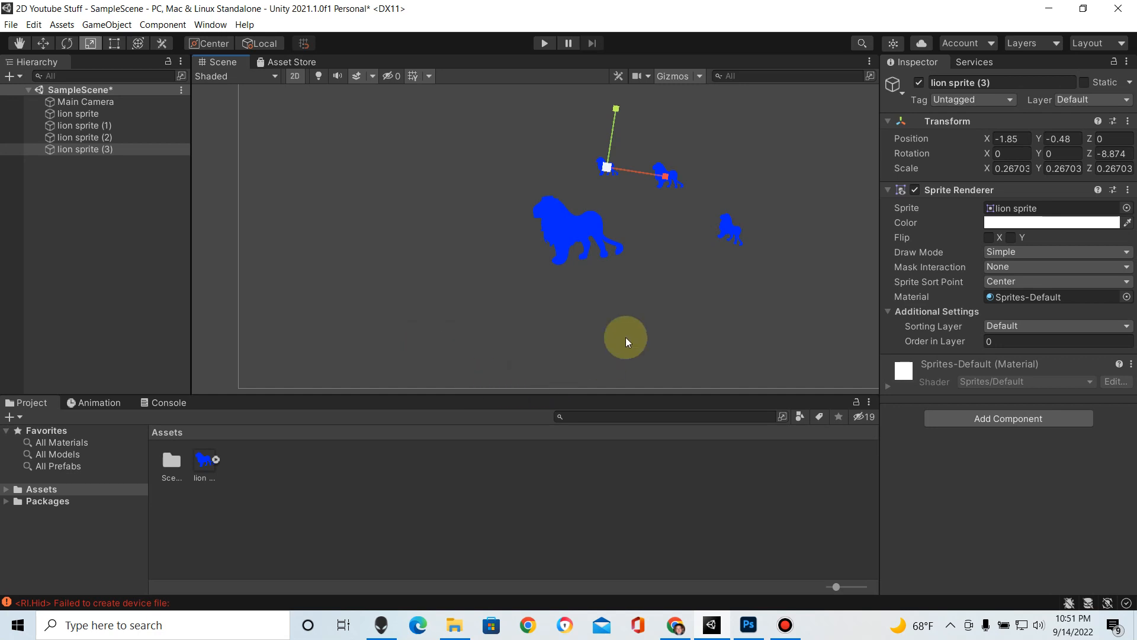
Step: Duplicate the smallest lion, move the copy to about X 1.07, Y -0.94, and enlarge it uniformly to a scale of about 2.32
{"action": "key", "text": "ctrl+d"}
{"action": "key", "text": "w"}
{"action": "left_click_drag", "start_coordinate": [666, 178], "coordinate": [804, 233]}
{"action": "key", "text": "r"}
{"action": "left_click_drag", "start_coordinate": [759, 194], "coordinate": [159, 369]}
Step: Move the large lion copy to about X 3.73, Y -3.28 and adjust its uniform scale to about 2.23
{"action": "key", "text": "w"}
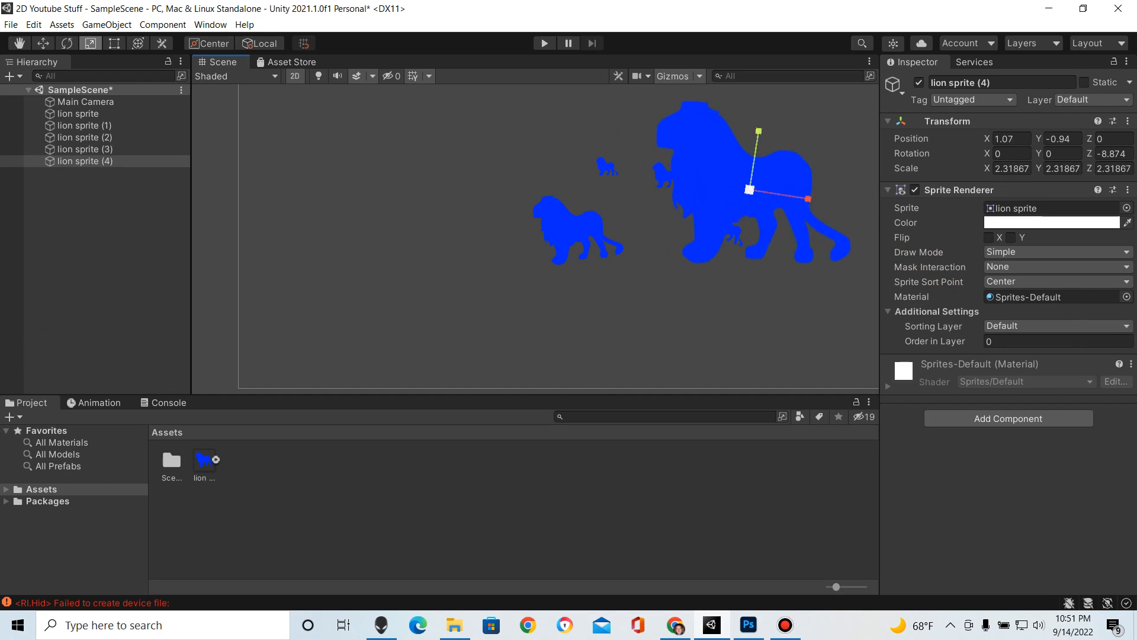
{"action": "left_click_drag", "start_coordinate": [763, 170], "coordinate": [764, 235]}
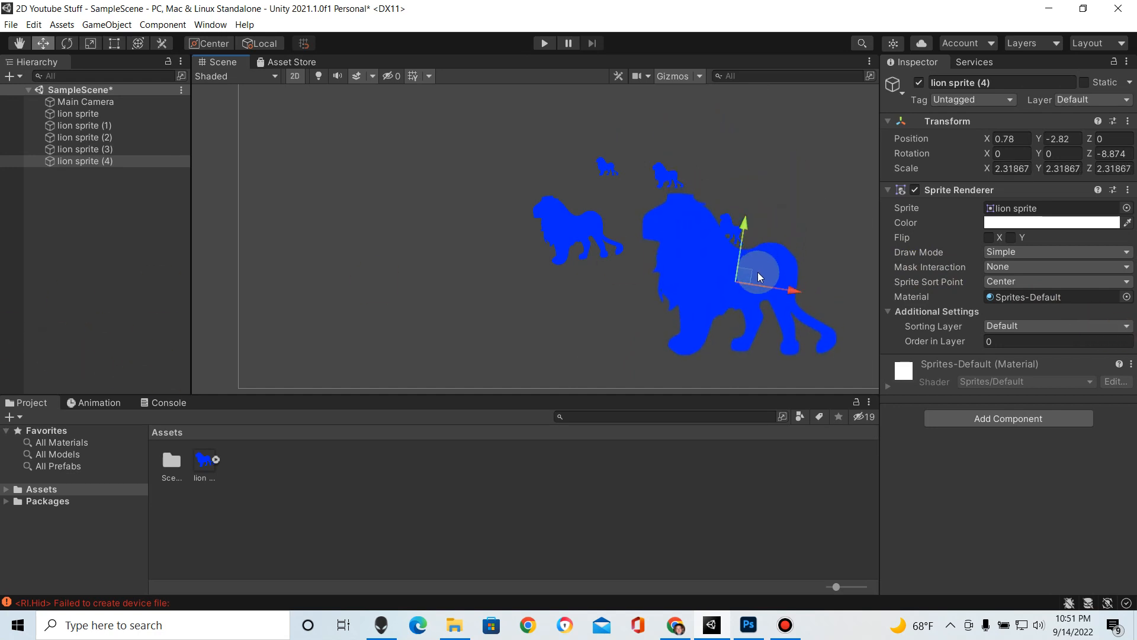
{"action": "key", "text": "r"}
{"action": "left_click_drag", "start_coordinate": [734, 280], "coordinate": [908, 249]}
{"action": "key", "text": "w"}
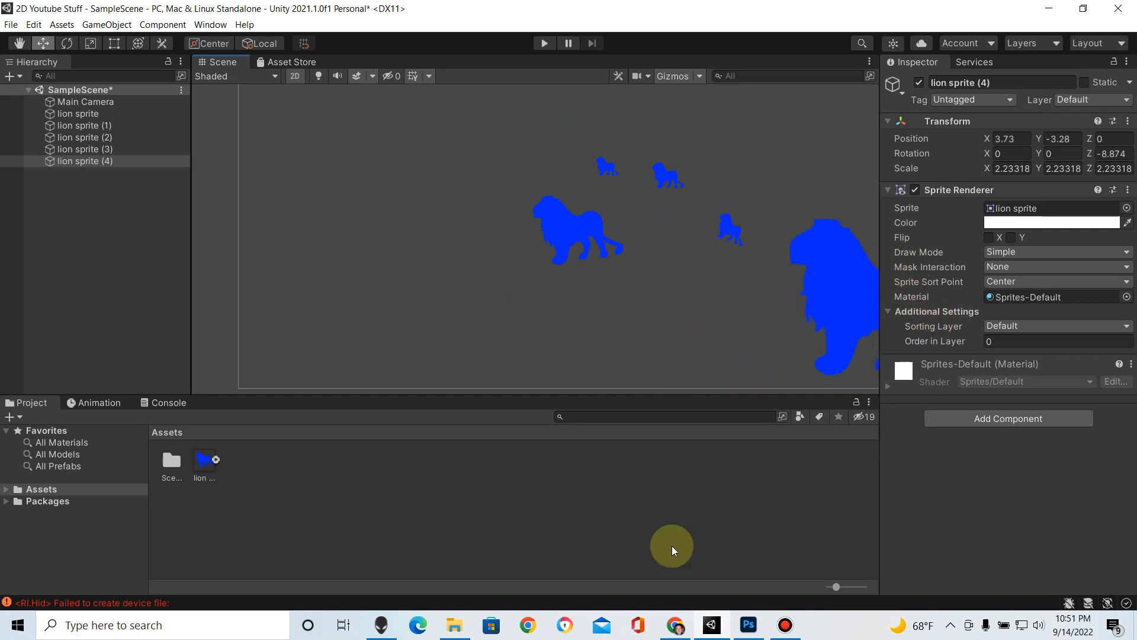
{"action": "left_click", "coordinate": [785, 625]}
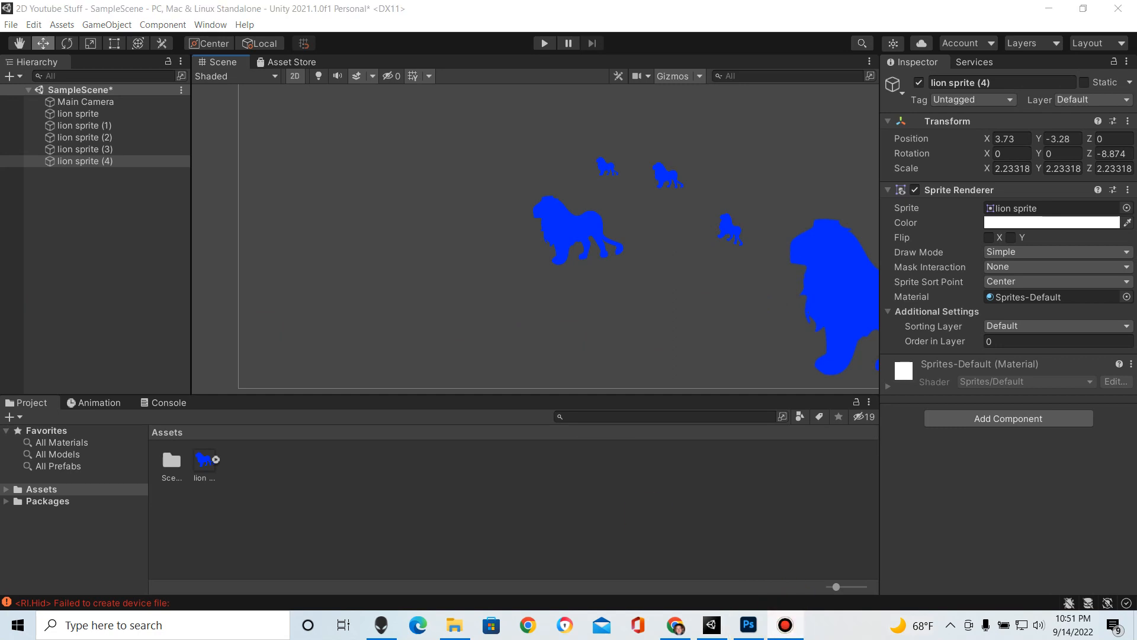
Step: Duplicate the lion sprite image in the project's Assets folder
{"action": "left_click", "coordinate": [203, 459]}
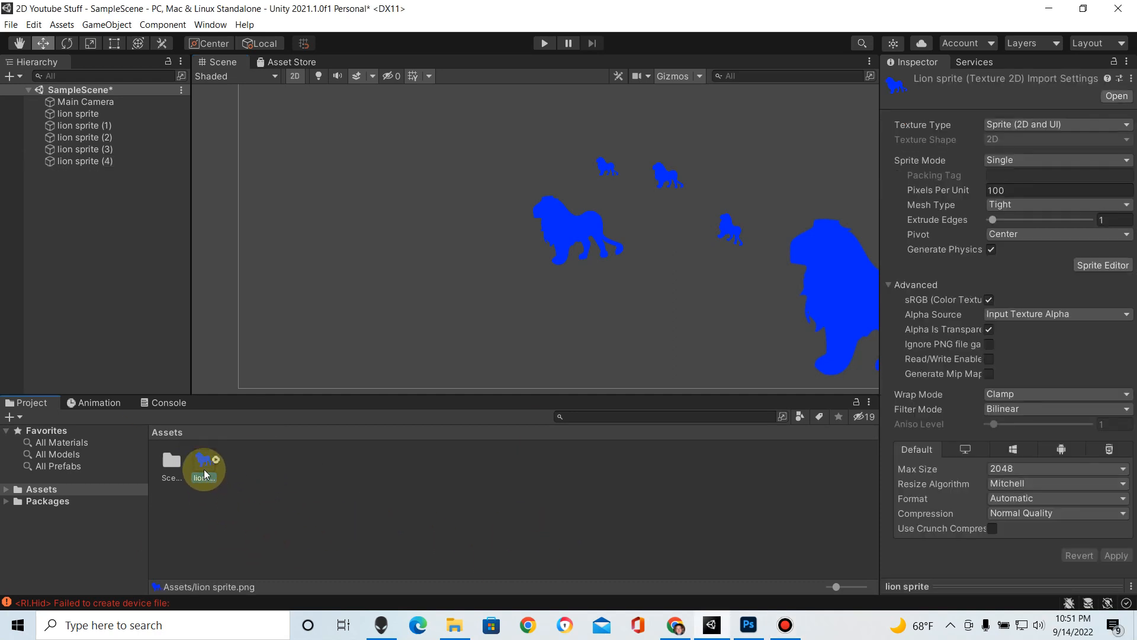
{"action": "key", "text": "ctrl+d"}
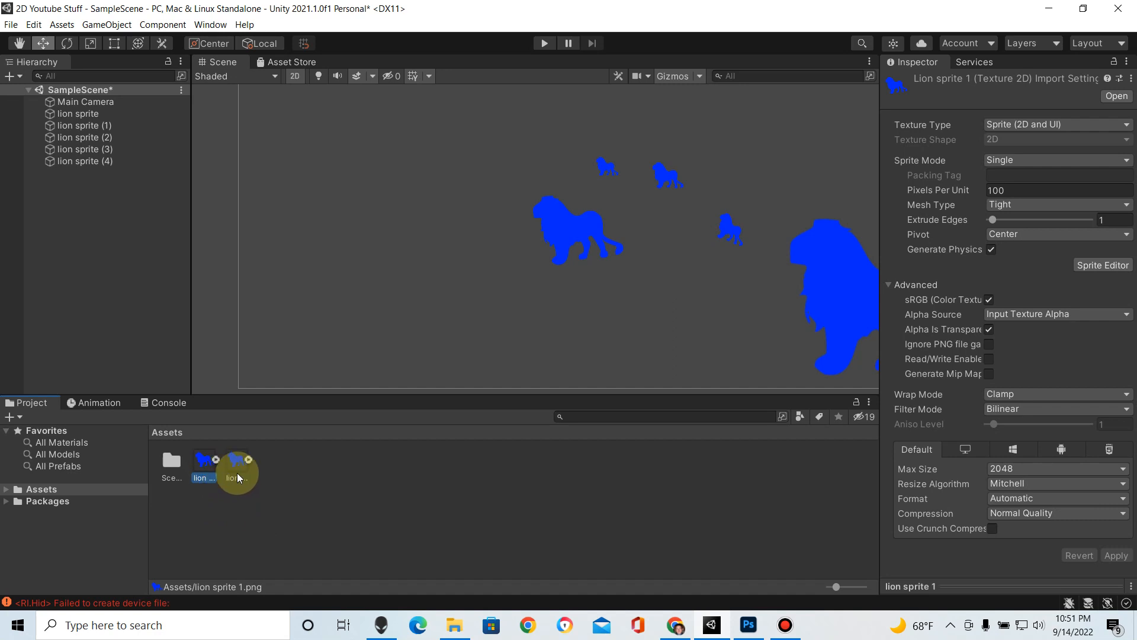
{"action": "key", "text": "ctrl+z"}
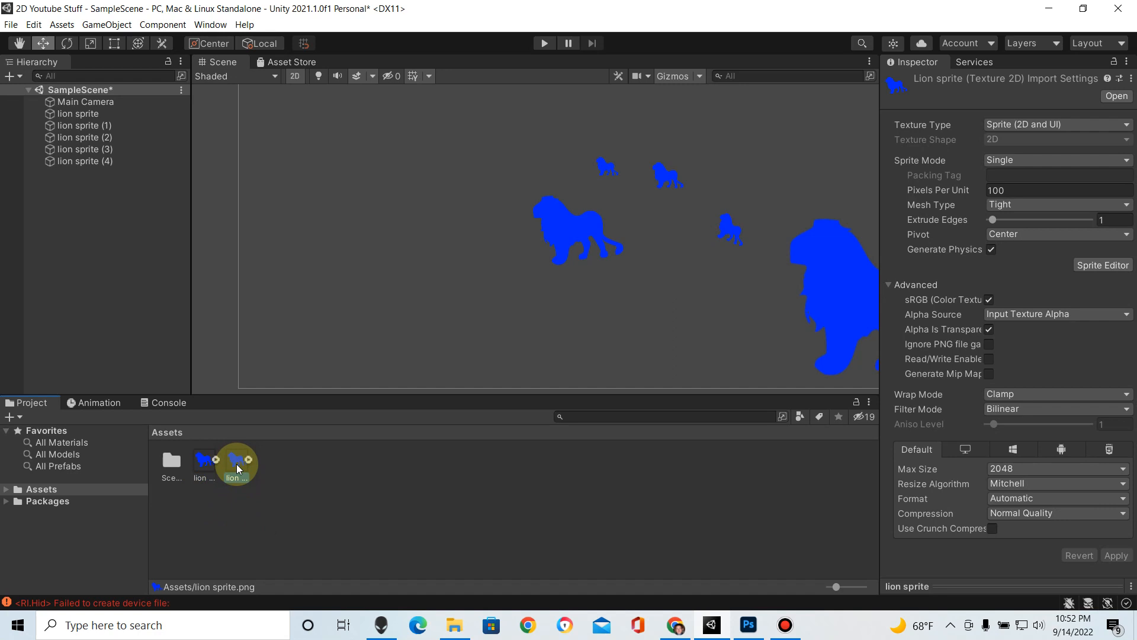
Step: Delete the original lion sprite.png from the Assets folder and confirm the deletion
{"action": "key", "text": "Delete"}
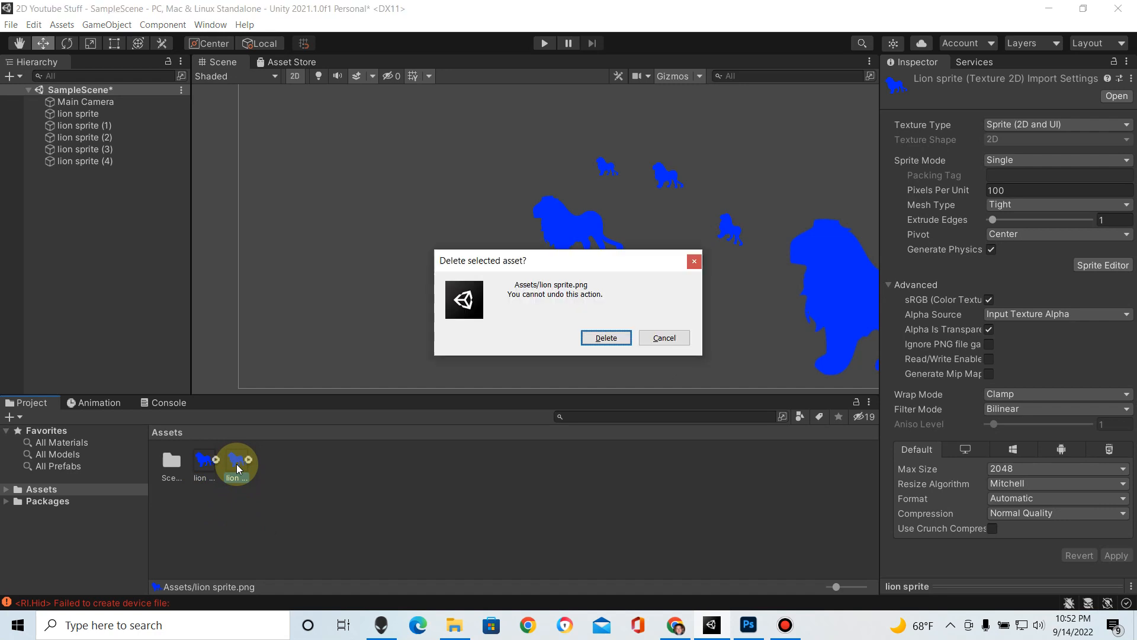
{"action": "left_click", "coordinate": [606, 337]}
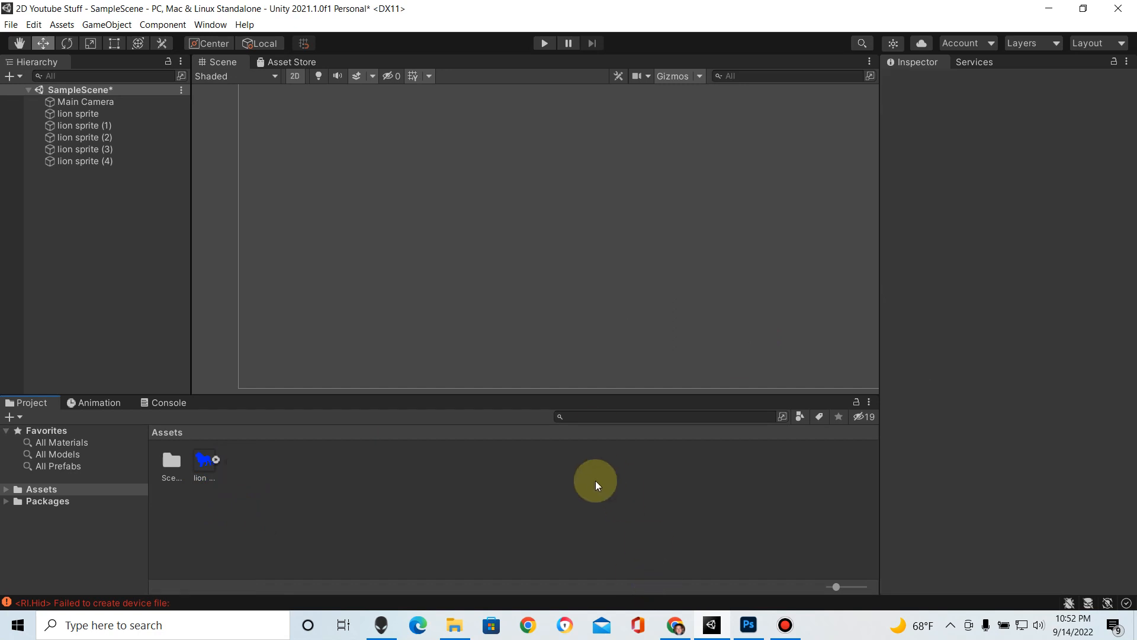
{"action": "left_click", "coordinate": [785, 625]}
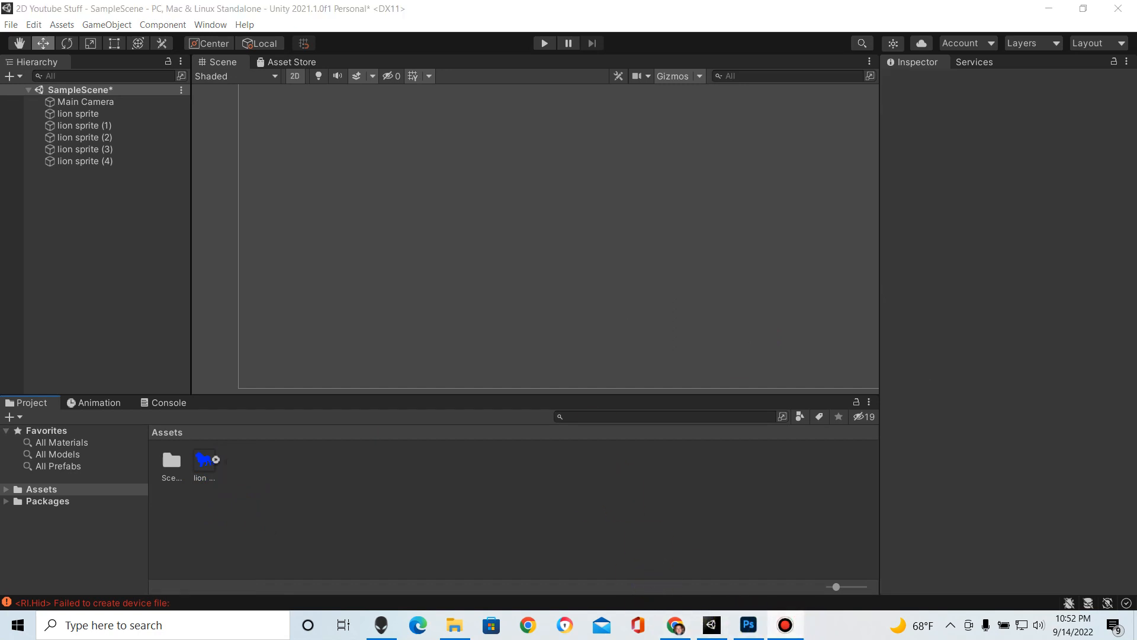